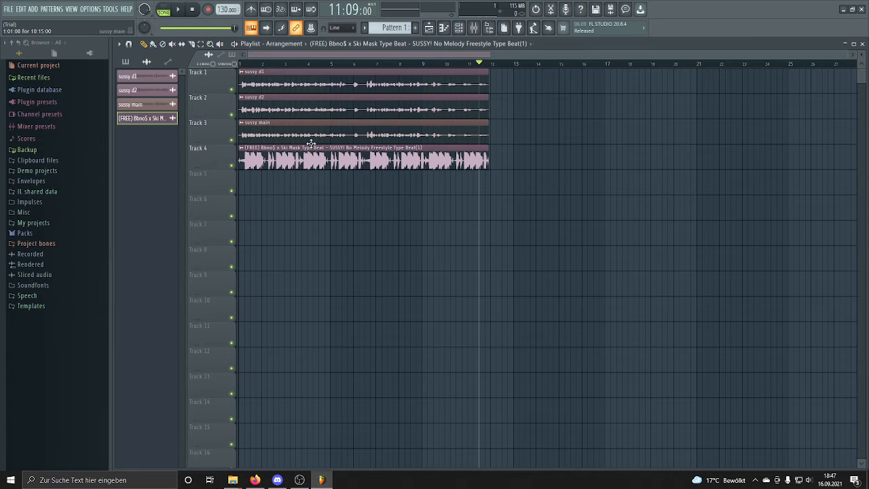
Step: Play the arrangement with all four tracks from the start, then stop playback
{"action": "left_click", "coordinate": [241, 65]}
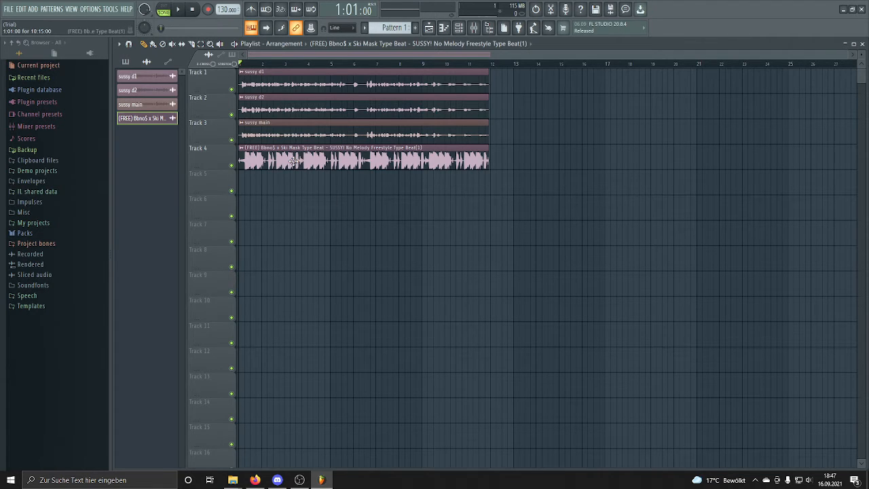
{"action": "key", "text": "space"}
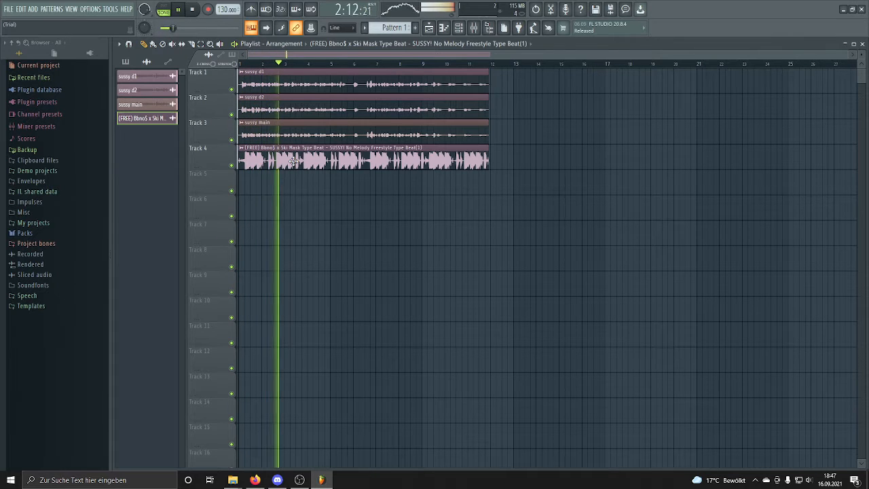
{"action": "key", "text": "space"}
Step: Listen to the three vocal tracks alone with the beat on Track 4 muted, then unmute it
{"action": "left_click", "coordinate": [232, 166]}
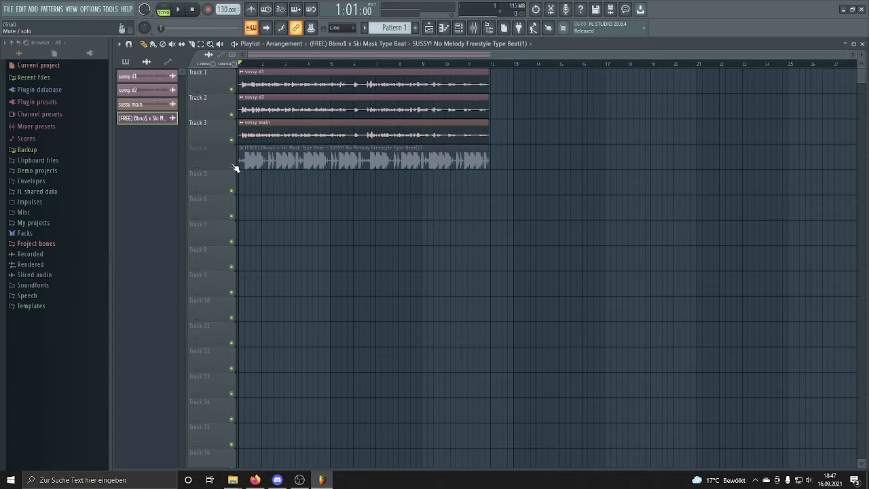
{"action": "key", "text": "space"}
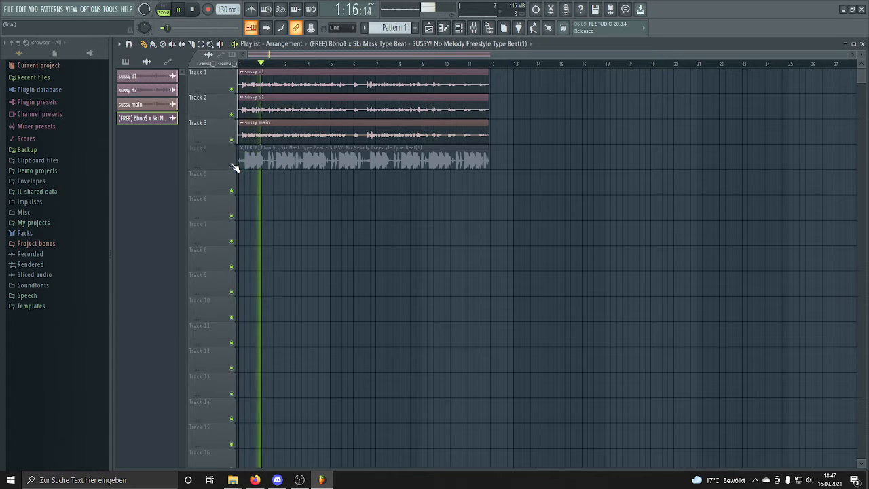
{"action": "key", "text": "space"}
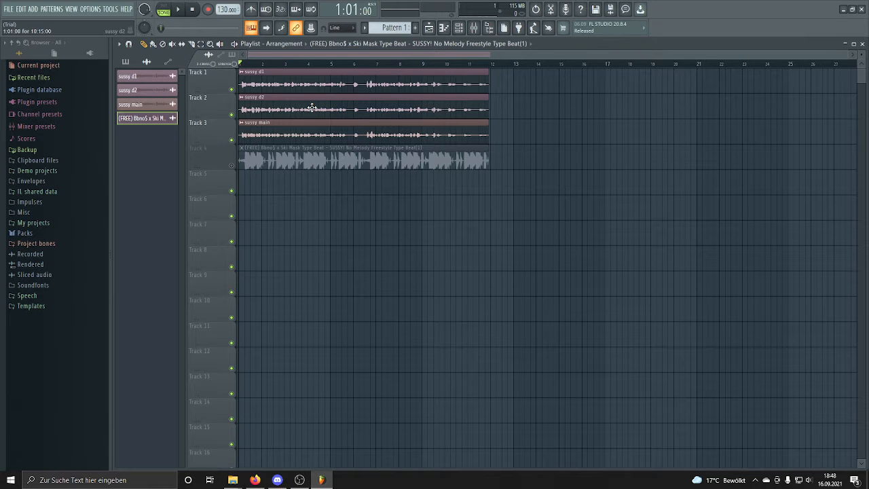
{"action": "left_click", "coordinate": [231, 165]}
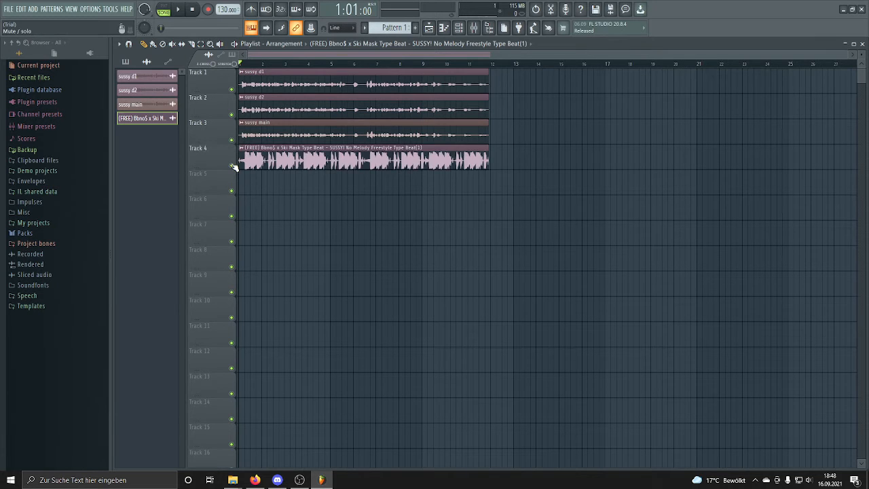
Step: Route the sussy d1, sussy d2 and sussy main channels to mixer track 1 in the channel rack
{"action": "left_click", "coordinate": [466, 29]}
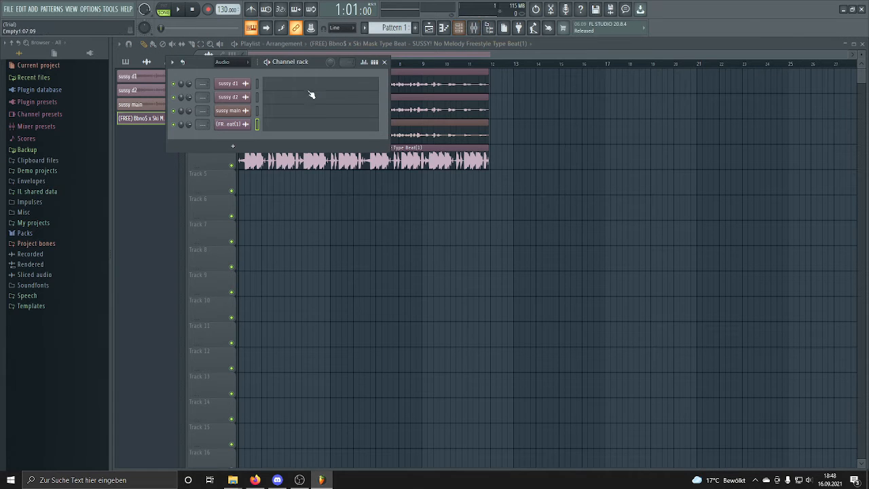
{"action": "left_click", "coordinate": [204, 86]}
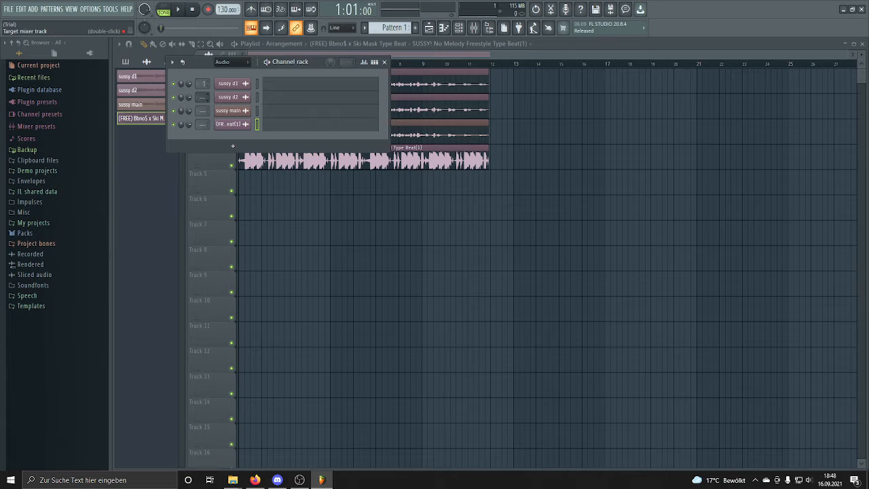
{"action": "left_click", "coordinate": [202, 111]}
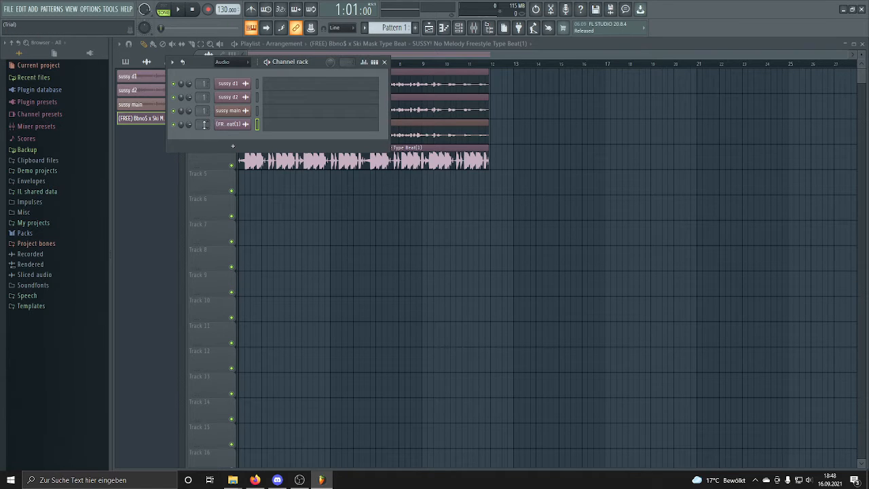
{"action": "left_click", "coordinate": [384, 62]}
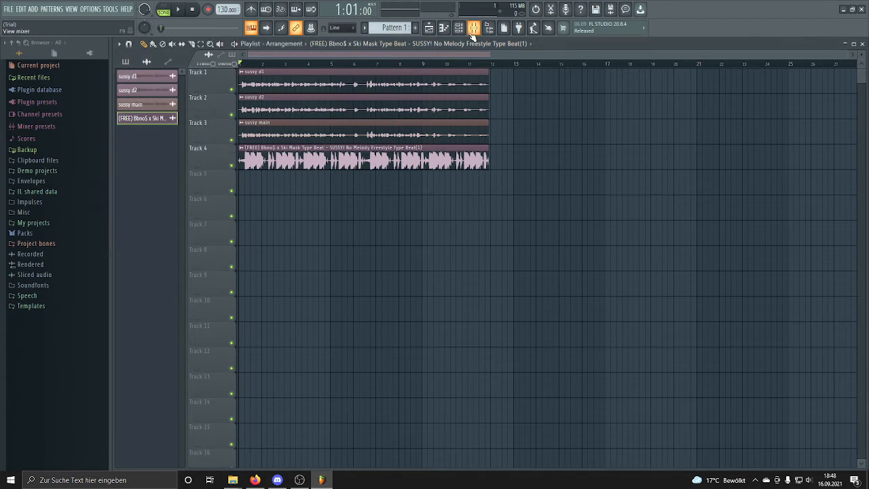
Step: Load Fruity Parametric EQ 2 into the first effect slot of mixer track Insert 1
{"action": "left_click", "coordinate": [473, 37]}
{"action": "double_click", "coordinate": [671, 205]}
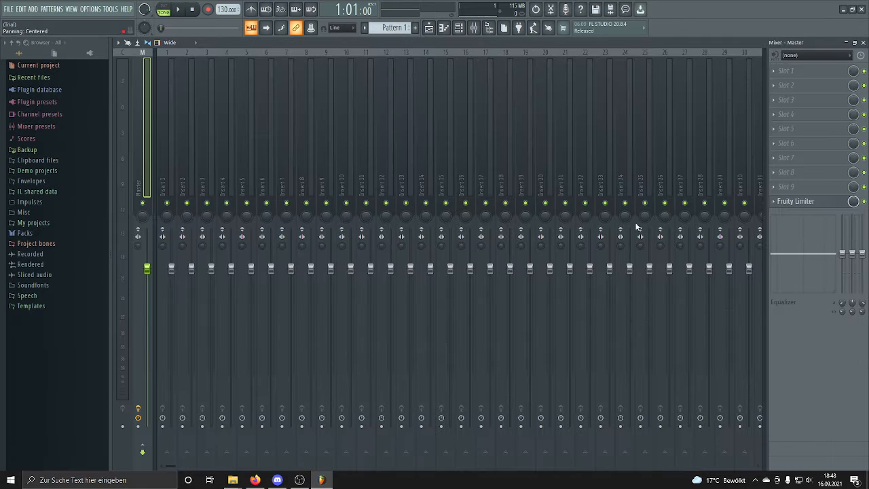
{"action": "left_click", "coordinate": [475, 28]}
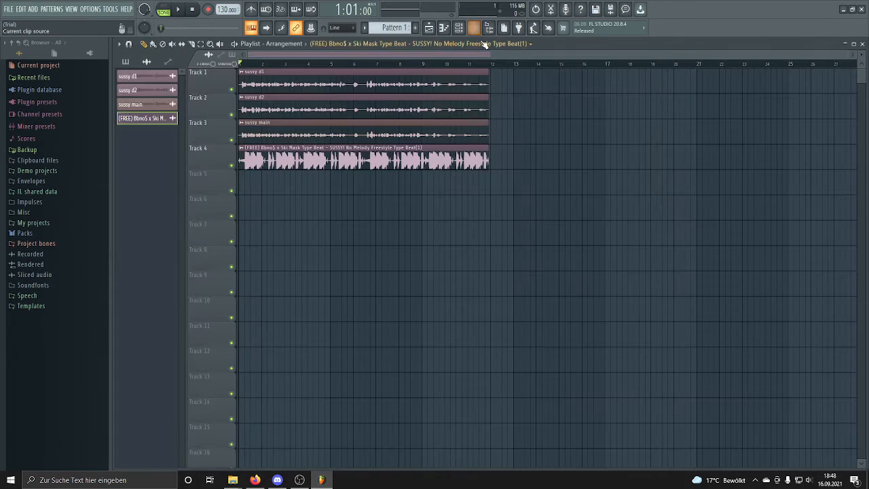
{"action": "left_click", "coordinate": [475, 28]}
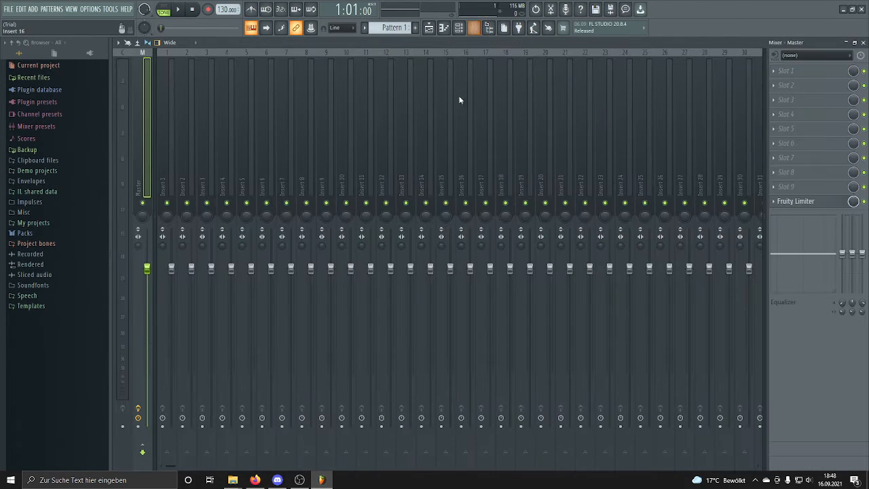
{"action": "left_click", "coordinate": [167, 170]}
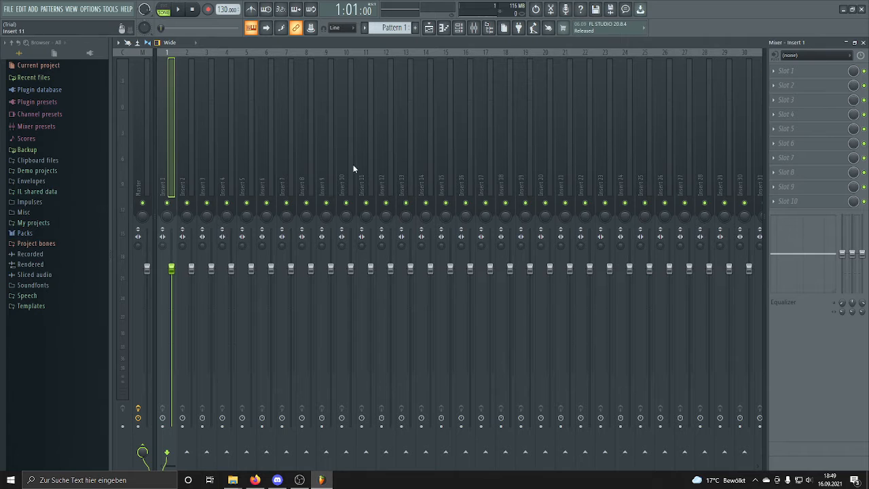
{"action": "left_click", "coordinate": [782, 72]}
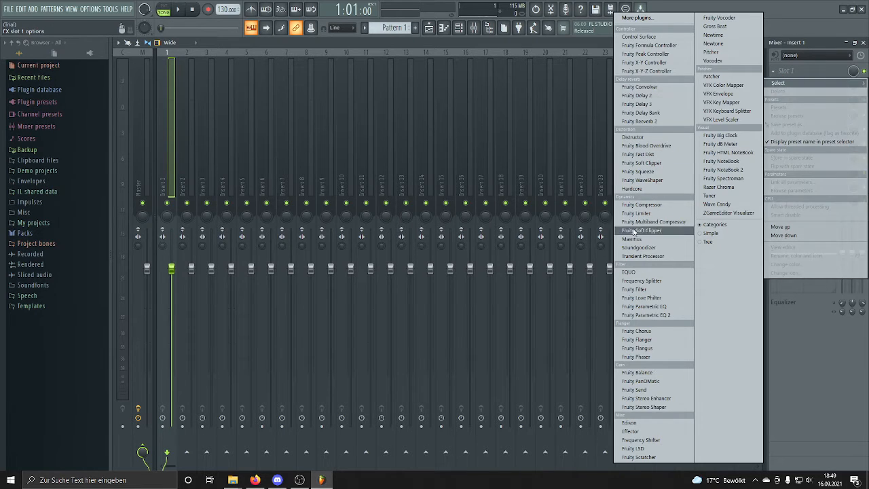
{"action": "left_click", "coordinate": [644, 315]}
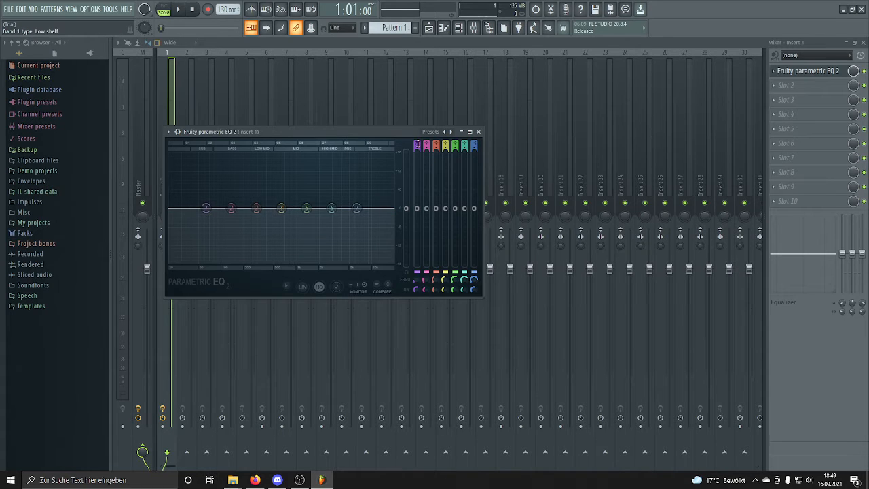
Step: Change EQ band 1 to a high-pass filter, maximize the EQ and increase the band's order for a steeper slope
{"action": "scroll", "coordinate": [416, 141], "scroll_direction": "down", "scroll_amount": 1}
{"action": "scroll", "coordinate": [417, 142], "scroll_direction": "down", "scroll_amount": 1}
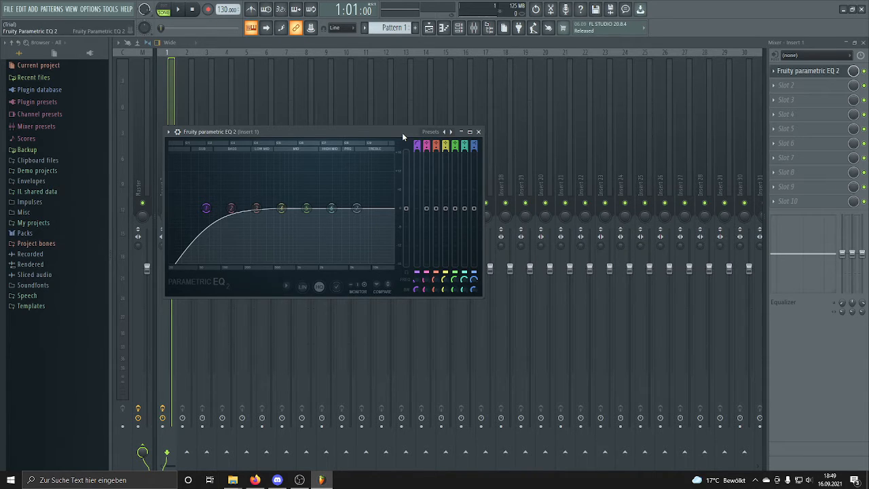
{"action": "double_click", "coordinate": [402, 132]}
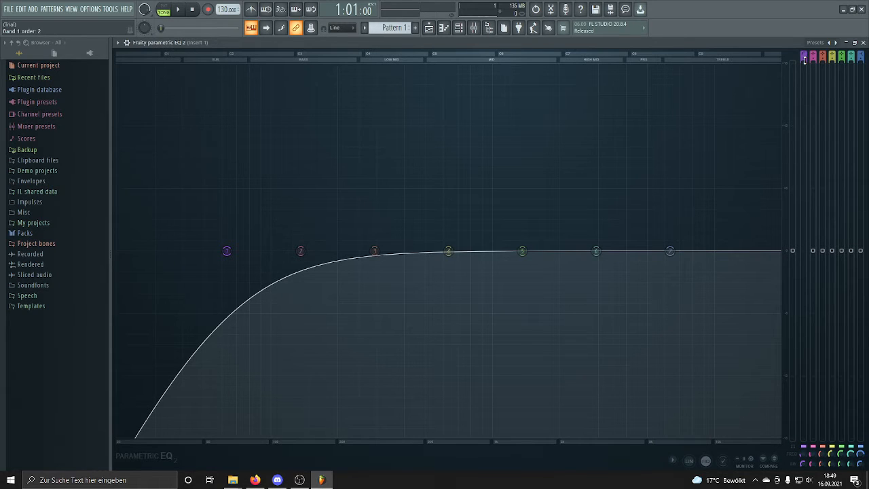
{"action": "scroll", "coordinate": [804, 60], "scroll_direction": "up", "scroll_amount": 1}
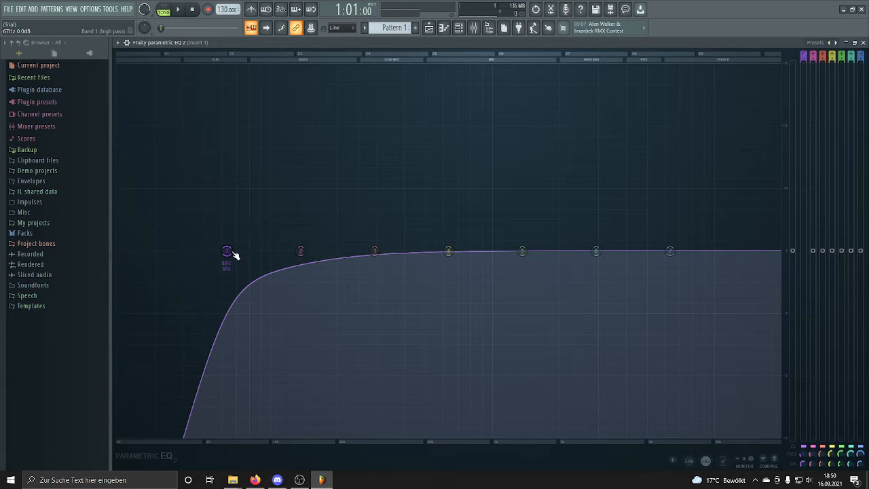
Step: Raise the high-pass cutoff of EQ band 1 to about 95 Hz while playing the song
{"action": "left_click_drag", "start_coordinate": [234, 256], "coordinate": [227, 256]}
{"action": "left_click_drag", "start_coordinate": [228, 254], "coordinate": [229, 255]}
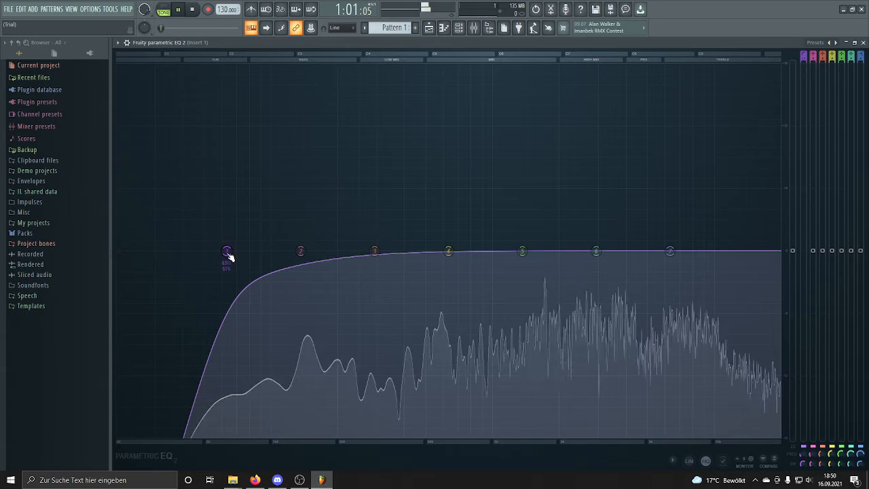
{"action": "key", "text": "space"}
{"action": "left_click_drag", "start_coordinate": [229, 256], "coordinate": [270, 252]}
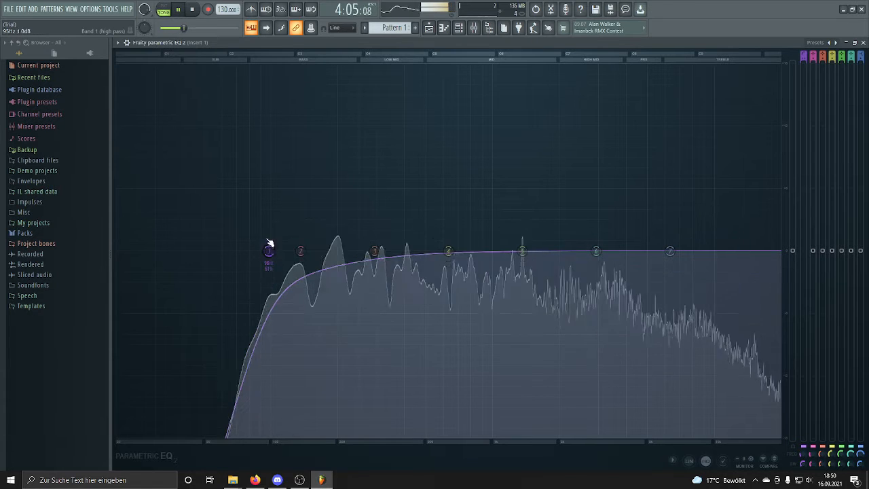
{"action": "key", "text": "space"}
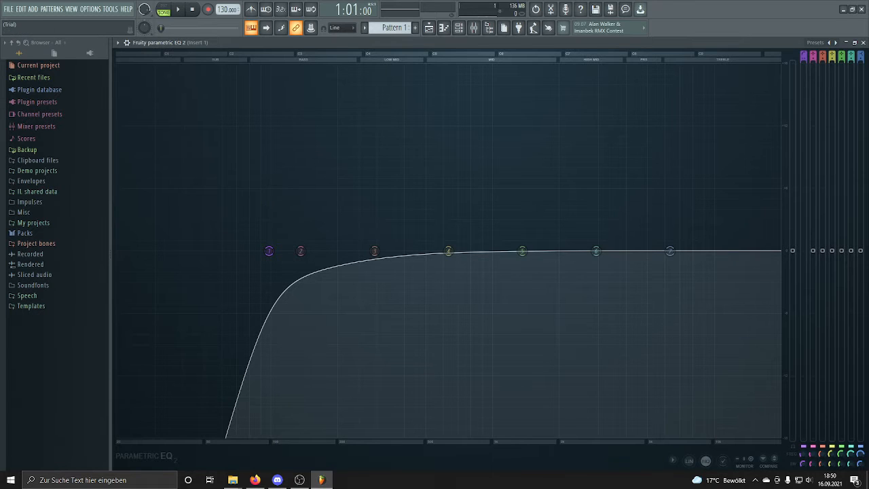
Step: Close the EQ and compare playback with Fruity Parametric EQ 2 on Insert 1 bypassed and enabled
{"action": "left_click", "coordinate": [863, 42]}
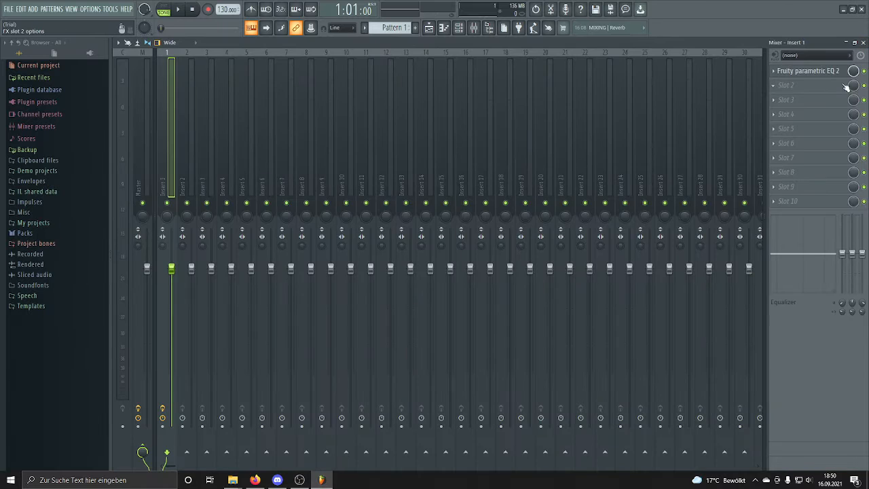
{"action": "left_click", "coordinate": [863, 71]}
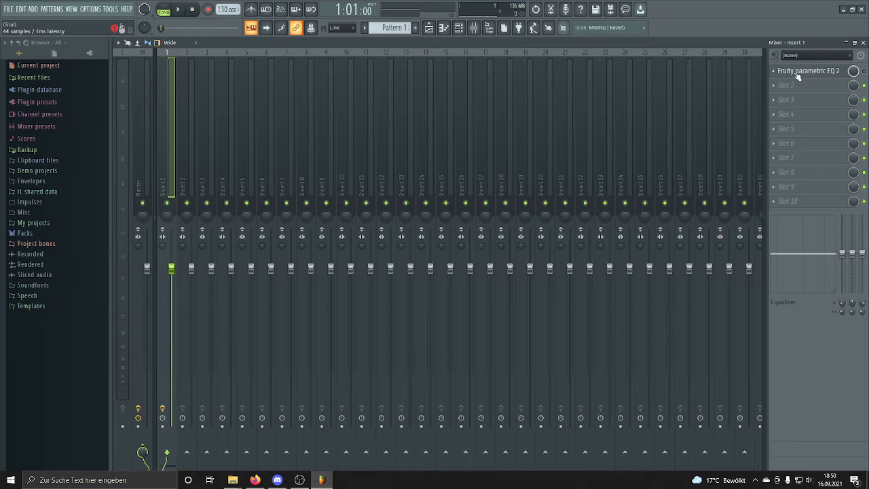
{"action": "key", "text": "space"}
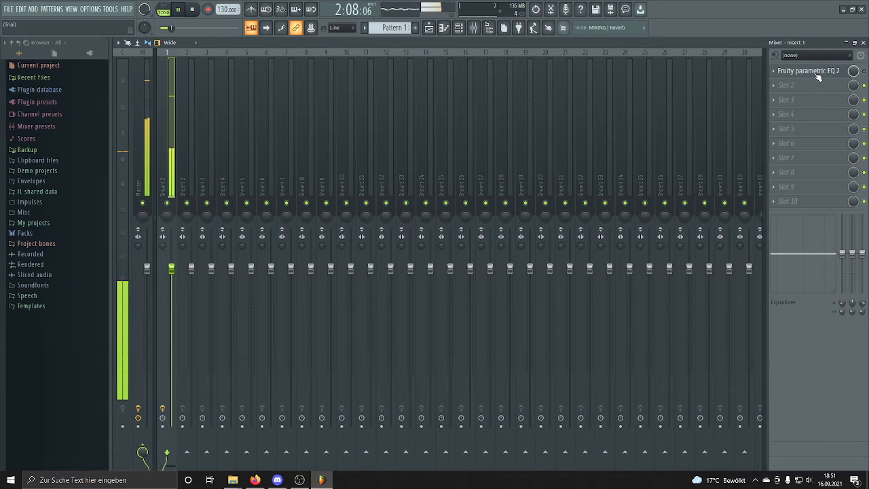
{"action": "key", "text": "space"}
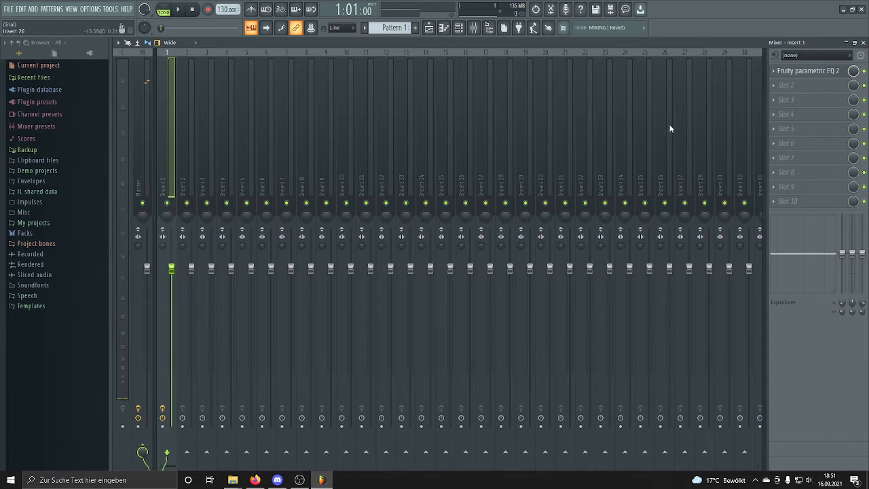
{"action": "key", "text": "space"}
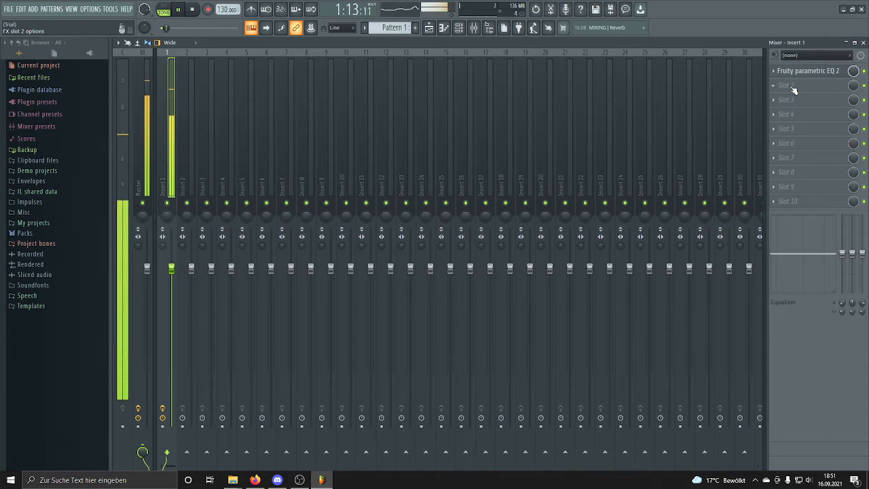
{"action": "key", "text": "space"}
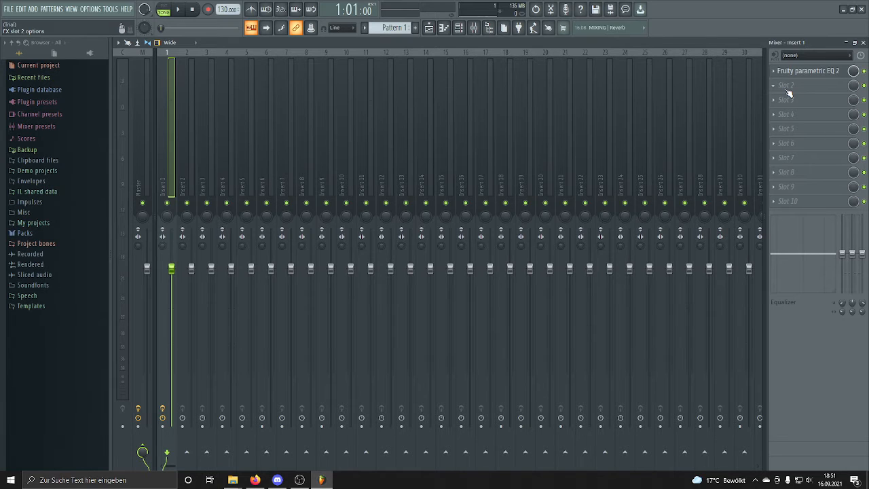
Step: Load Maximus into slot 2 of Insert 1 and apply its De-esser narrow-band preset
{"action": "left_click", "coordinate": [786, 90]}
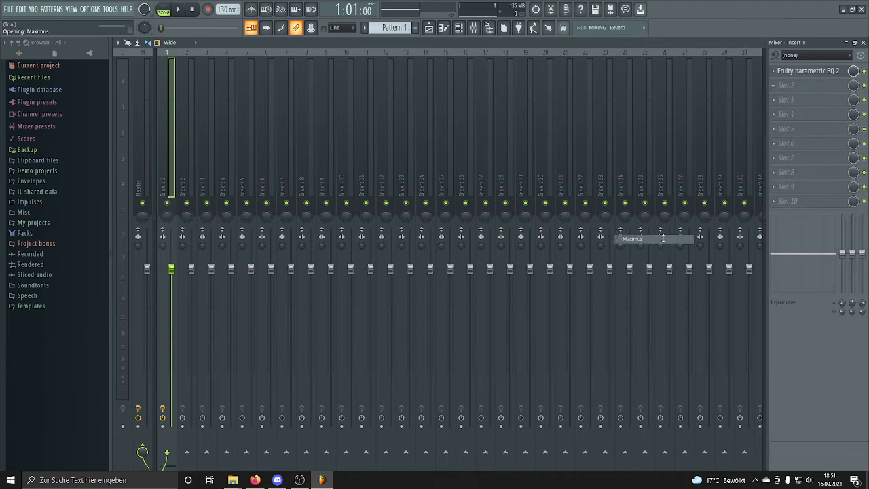
{"action": "left_click", "coordinate": [652, 239]}
{"action": "left_click", "coordinate": [408, 143]}
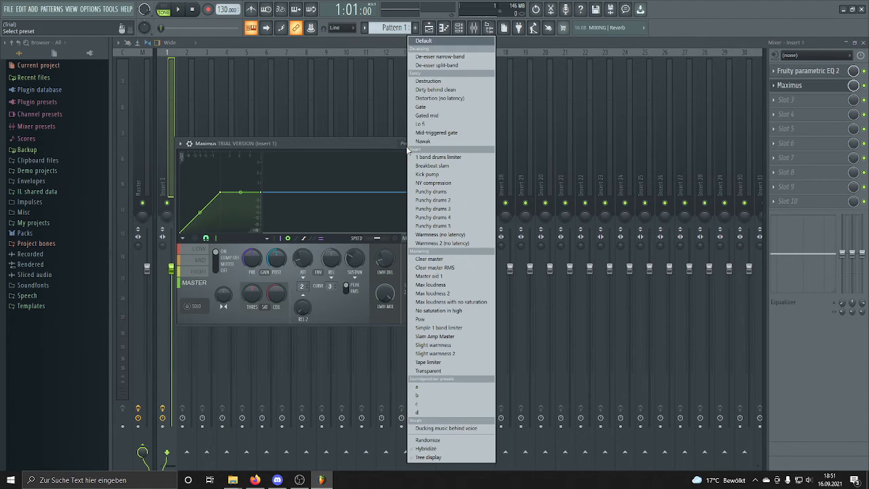
{"action": "left_click", "coordinate": [432, 59]}
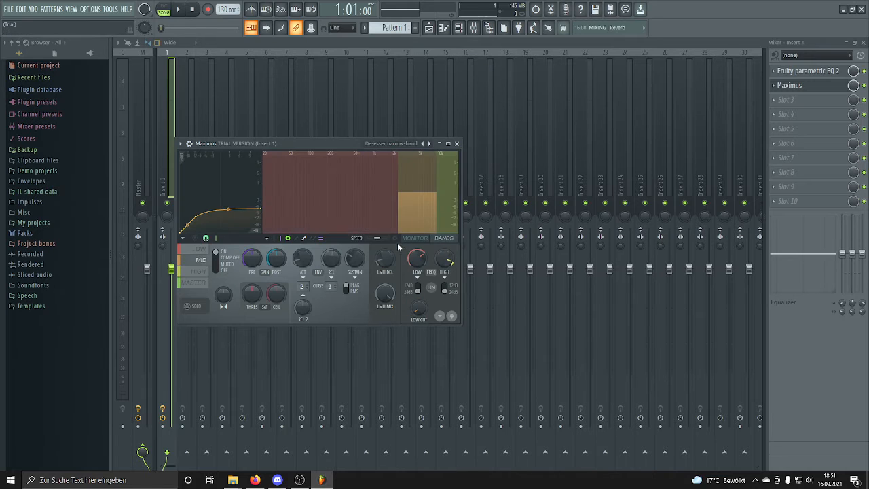
Step: Maximize Maximus, shift its MID band to span from just below 5 kHz to above 10 kHz, and select that band
{"action": "double_click", "coordinate": [329, 144]}
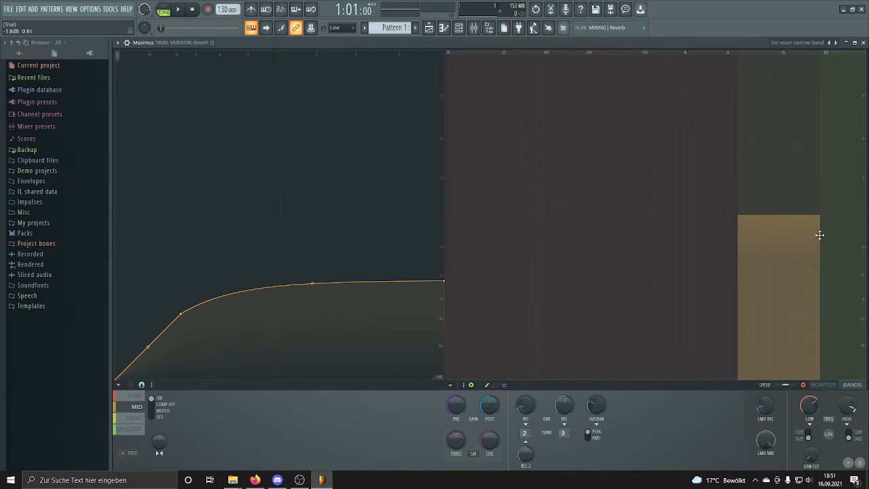
{"action": "left_click_drag", "start_coordinate": [817, 236], "coordinate": [842, 236]}
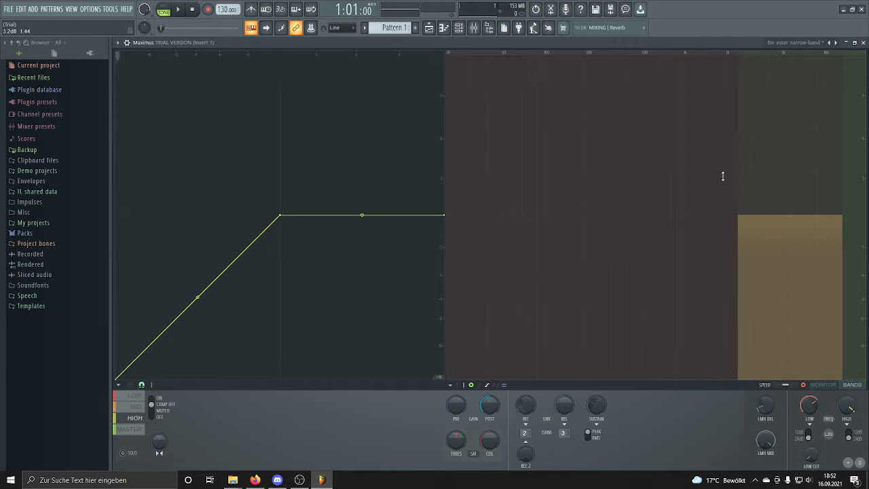
{"action": "left_click_drag", "start_coordinate": [737, 188], "coordinate": [764, 188]}
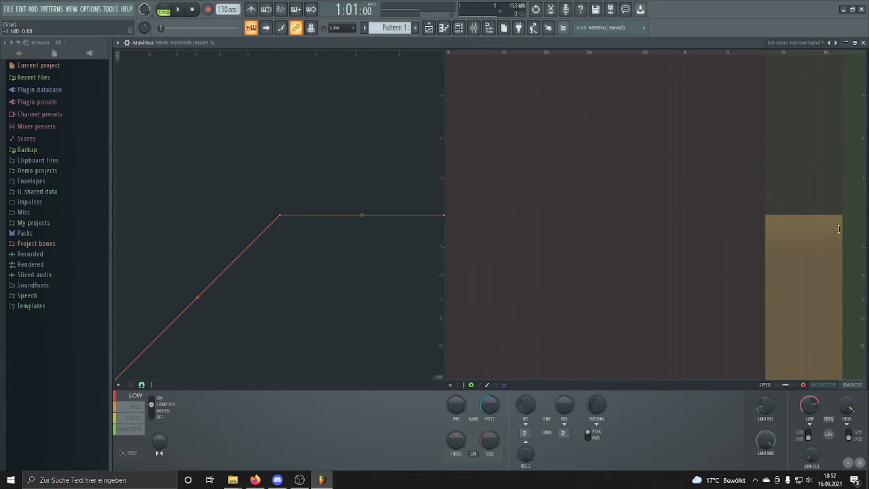
{"action": "left_click", "coordinate": [137, 407]}
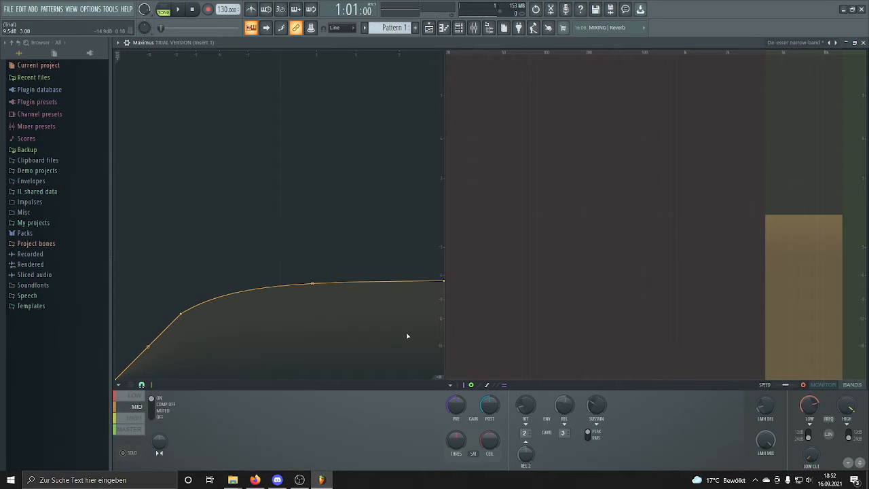
Step: Flatten the upper section of Maximus's MID band curve, bow its lower segment to about 10.5% tension during playback, and close Maximus
{"action": "left_click_drag", "start_coordinate": [443, 282], "coordinate": [434, 320]}
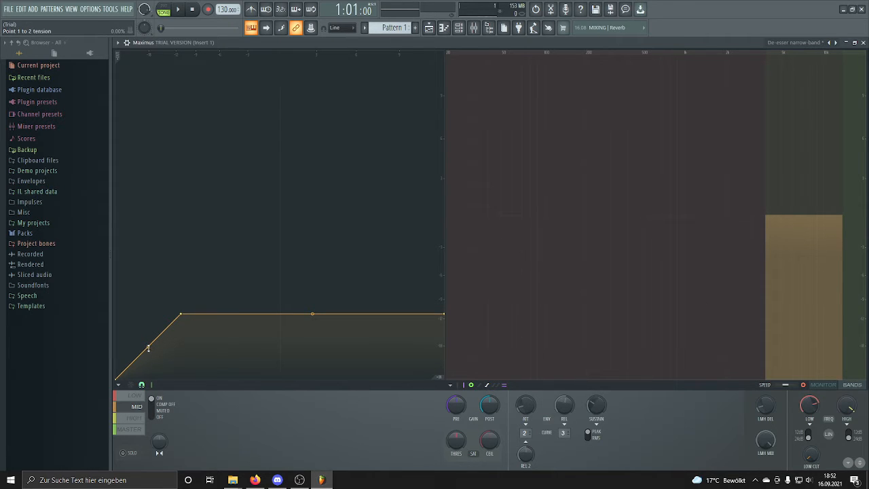
{"action": "mouse_move", "coordinate": [146, 346]}
{"action": "left_mouse_down"}
{"action": "mouse_move", "coordinate": [148, 330]}
{"action": "mouse_move", "coordinate": [148, 357]}
{"action": "mouse_move", "coordinate": [148, 320]}
{"action": "mouse_move", "coordinate": [148, 330]}
{"action": "left_mouse_up"}
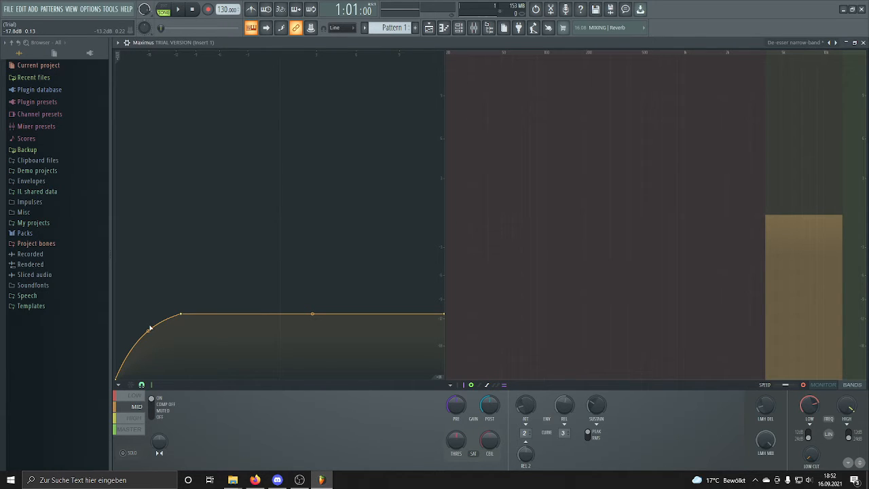
{"action": "key", "text": "space"}
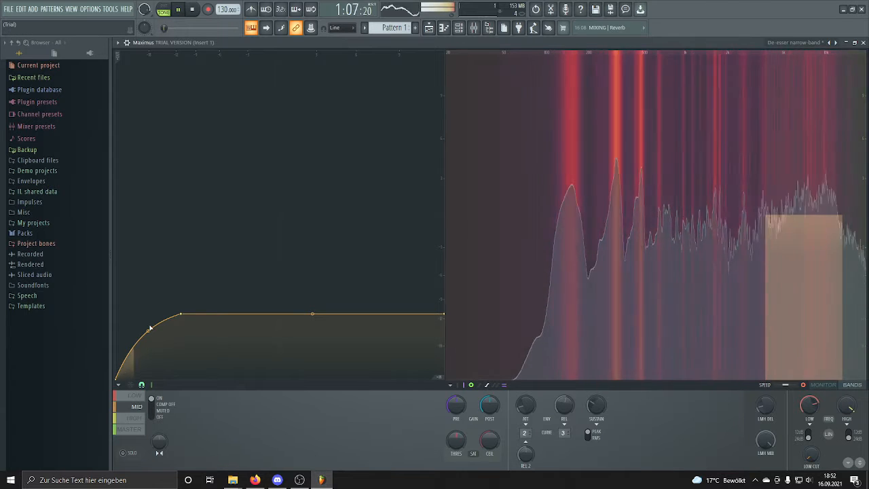
{"action": "left_click_drag", "start_coordinate": [148, 331], "coordinate": [147, 334]}
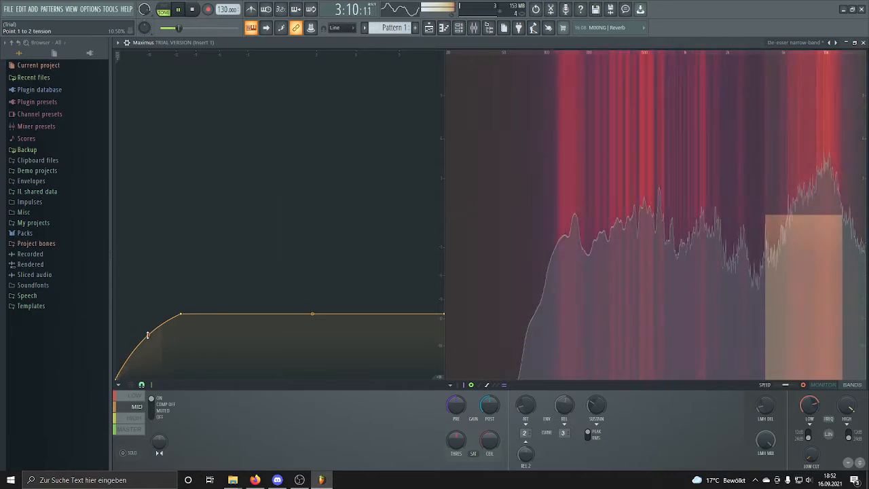
{"action": "key", "text": "space"}
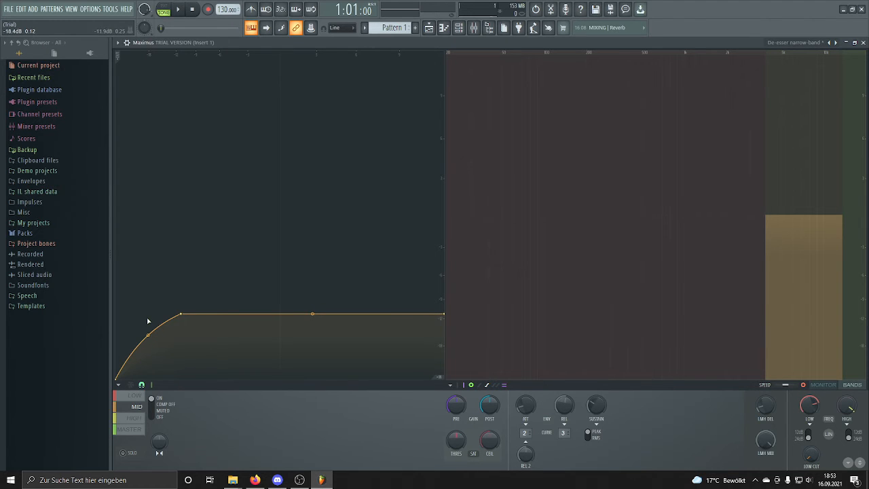
{"action": "left_click", "coordinate": [863, 43]}
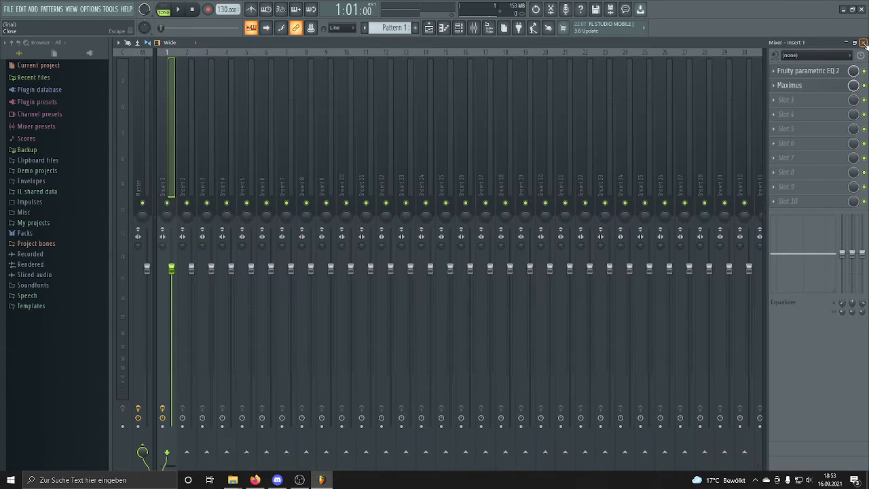
Step: Load Fruity Compressor into slot 3 of Insert 1 with about -35 dB threshold, 6.1:1 ratio and 18 dB gain, and audition it
{"action": "left_click", "coordinate": [802, 101]}
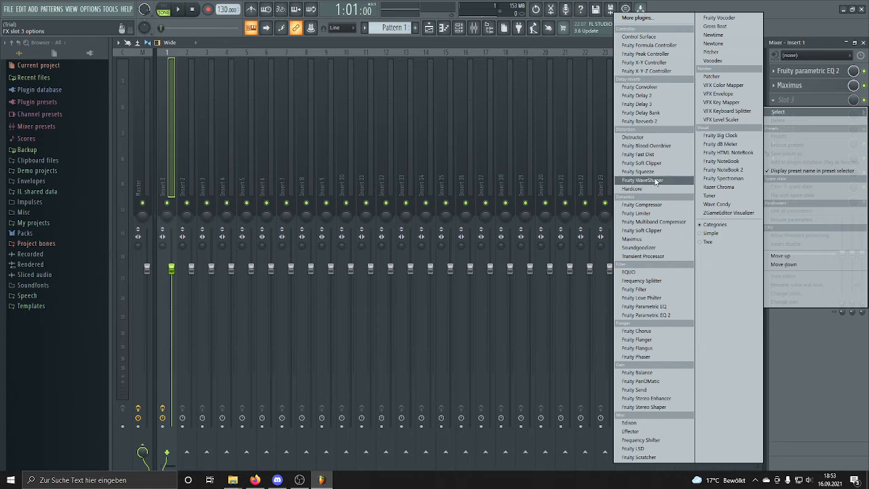
{"action": "left_click", "coordinate": [656, 207]}
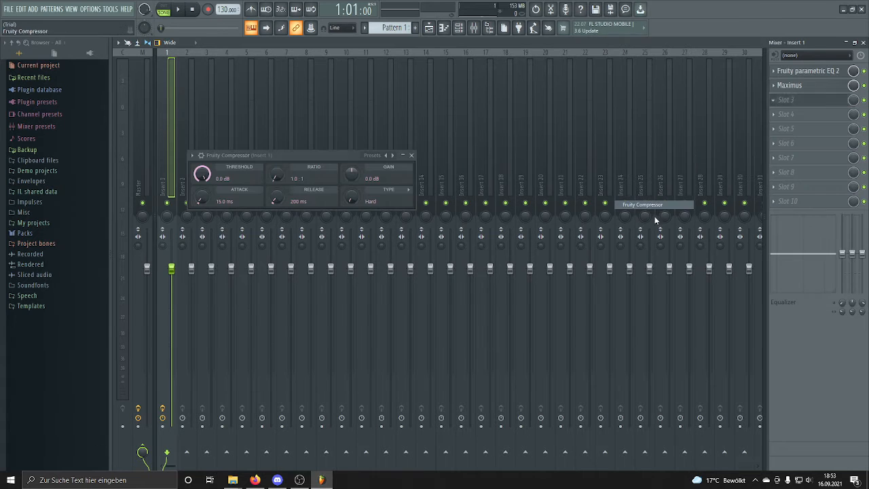
{"action": "left_click_drag", "start_coordinate": [202, 174], "coordinate": [201, 207]}
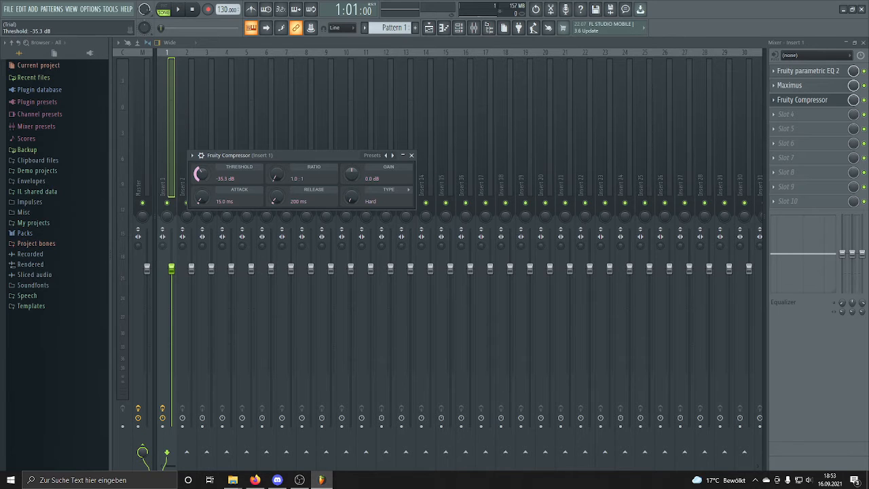
{"action": "left_click_drag", "start_coordinate": [275, 176], "coordinate": [275, 162]}
{"action": "left_click_drag", "start_coordinate": [351, 174], "coordinate": [351, 160]}
{"action": "left_click", "coordinate": [410, 156]}
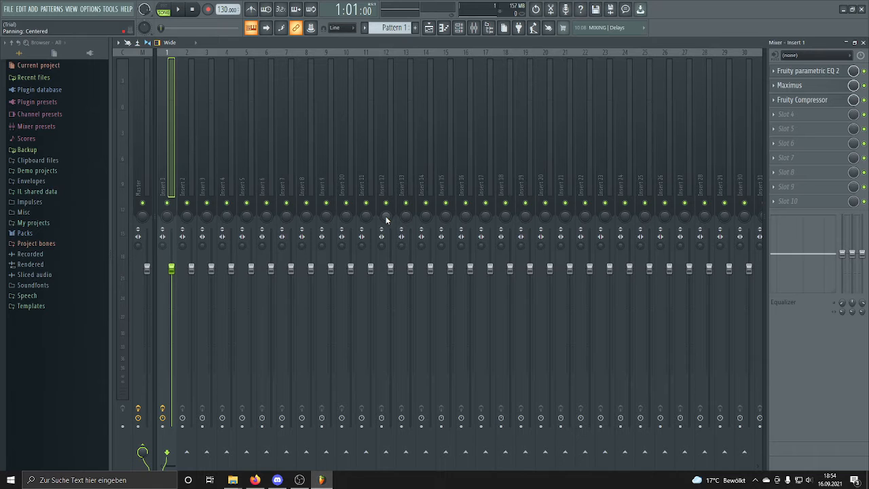
{"action": "key", "text": "space"}
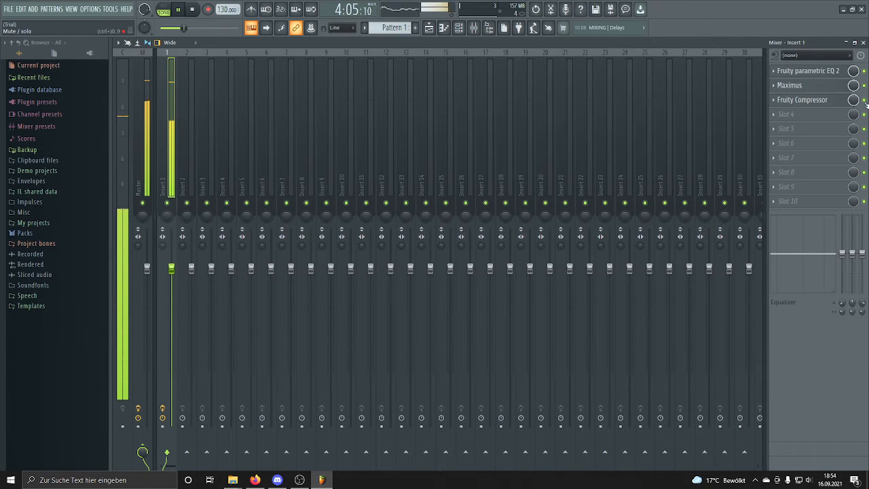
{"action": "key", "text": "space"}
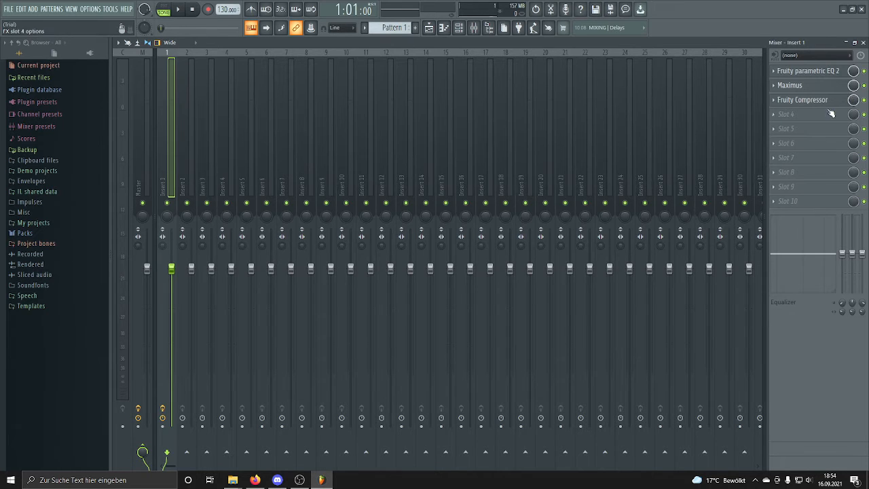
Step: Review Fruity Compressor's threshold, ratio and gain settings and its list of available presets
{"action": "left_click", "coordinate": [790, 112]}
{"action": "key", "text": "Escape"}
{"action": "left_click", "coordinate": [799, 102]}
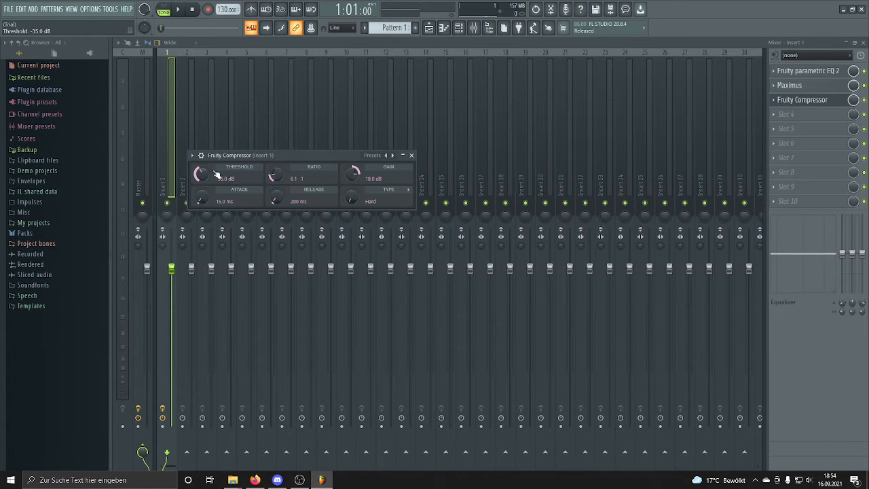
{"action": "left_click", "coordinate": [372, 156]}
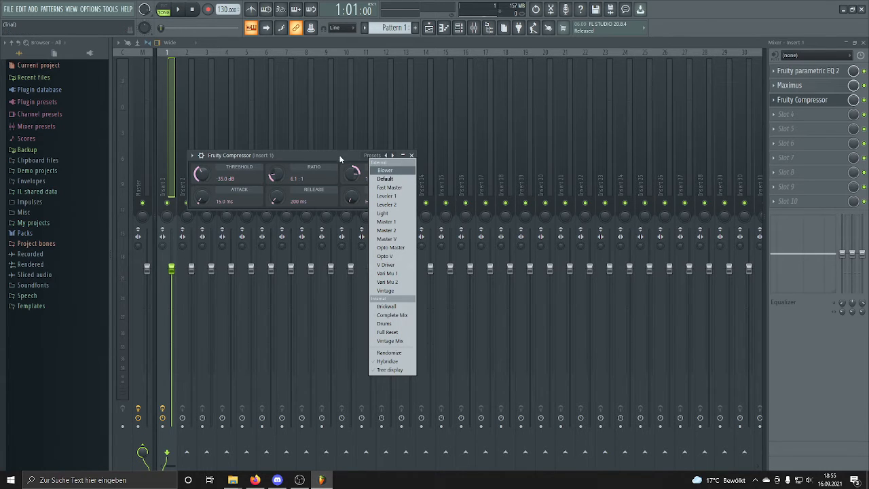
{"action": "left_click", "coordinate": [358, 170]}
{"action": "left_click", "coordinate": [412, 156]}
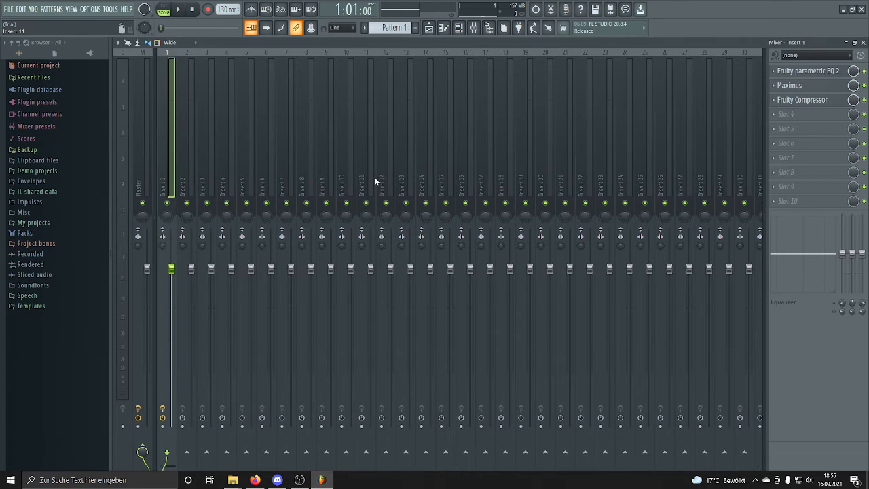
{"action": "left_click", "coordinate": [801, 100]}
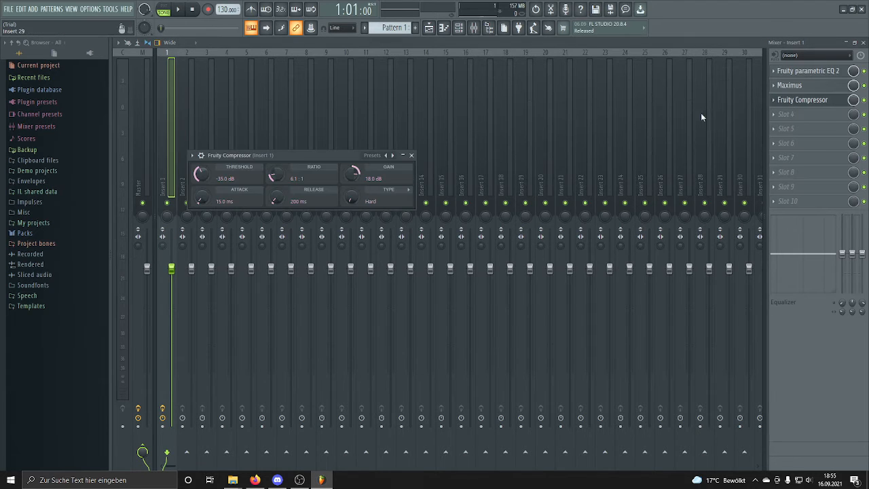
{"action": "left_click", "coordinate": [382, 156]}
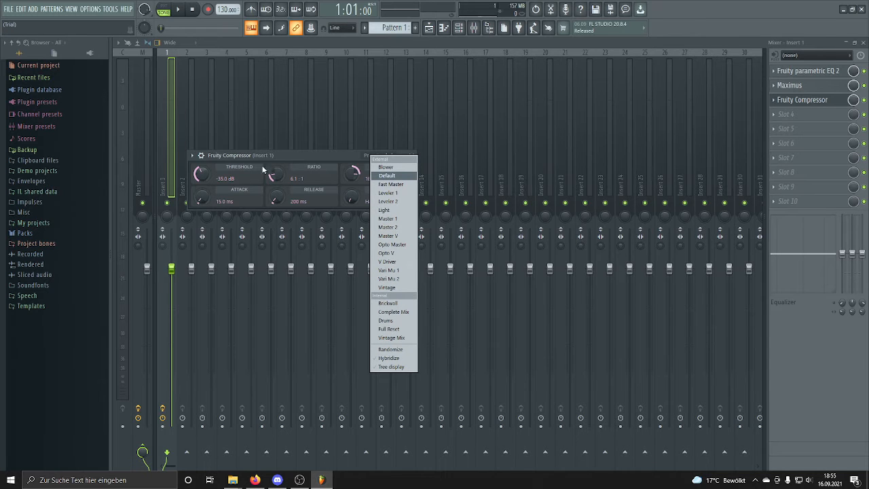
{"action": "left_click", "coordinate": [317, 153]}
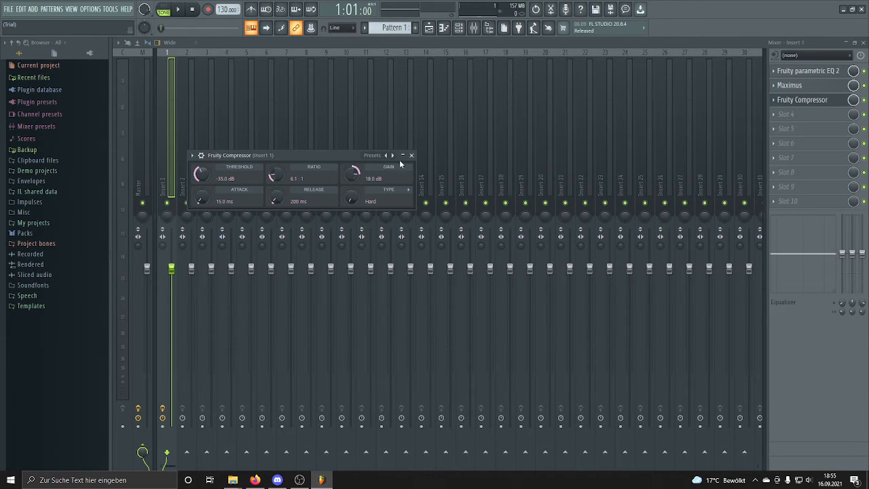
{"action": "left_click", "coordinate": [411, 156]}
Step: Load Fruity Fast Dist into slot 4 of Insert 1 with the threshold at 20% and the pre amp at 78%
{"action": "left_click", "coordinate": [794, 115]}
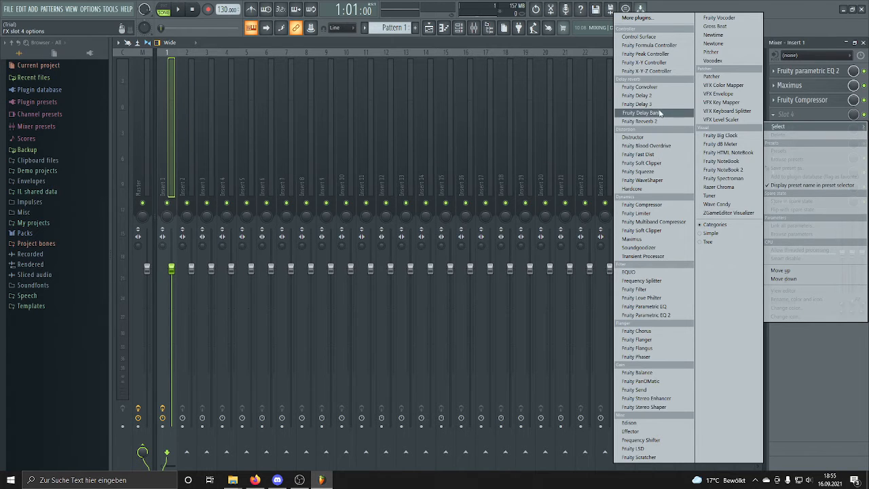
{"action": "left_click", "coordinate": [647, 155]}
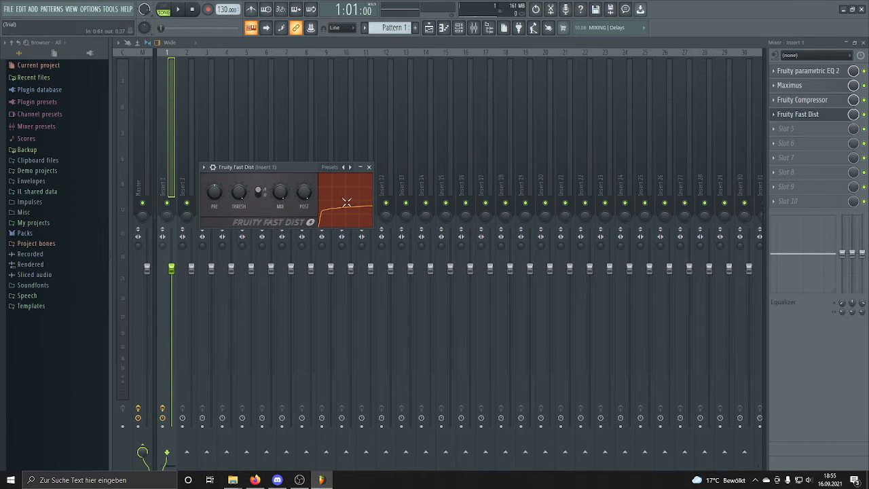
{"action": "left_click_drag", "start_coordinate": [239, 194], "coordinate": [239, 149]}
{"action": "left_click_drag", "start_coordinate": [241, 195], "coordinate": [241, 256]}
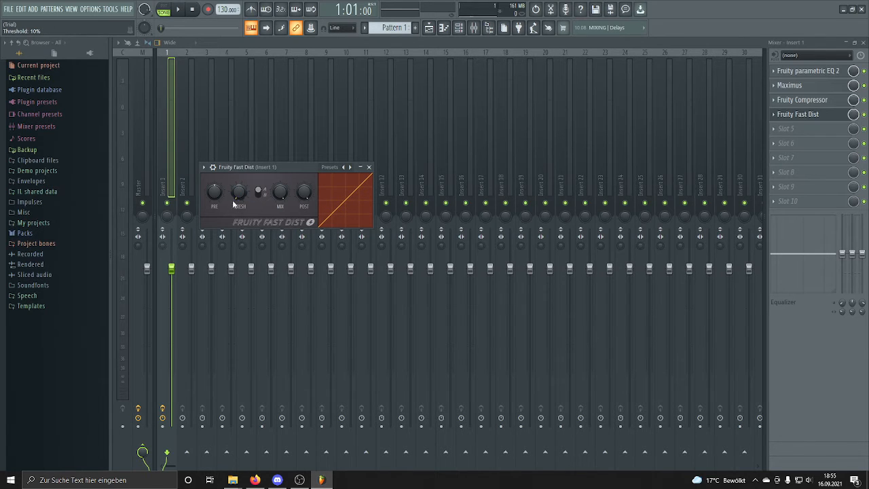
{"action": "left_click_drag", "start_coordinate": [239, 192], "coordinate": [239, 185]}
{"action": "left_click_drag", "start_coordinate": [217, 193], "coordinate": [218, 182]}
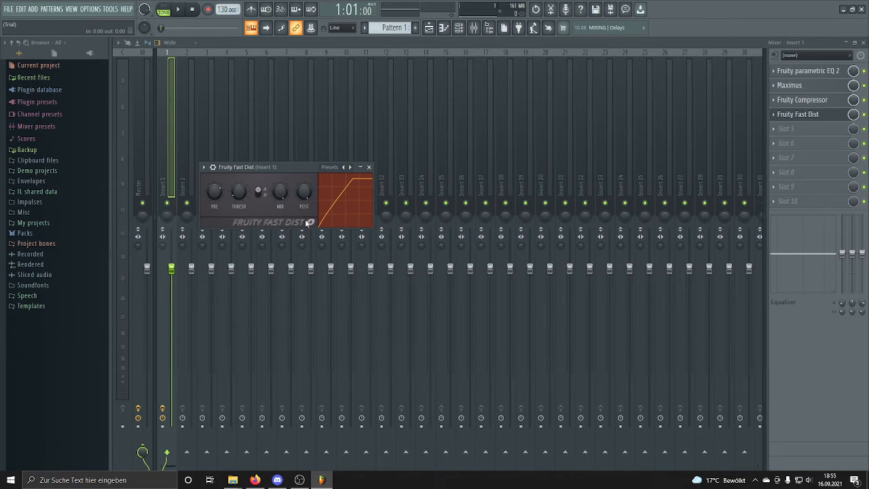
Step: Audition the distortion, raise Fruity Fast Dist's pre amp slightly further, and play the song again
{"action": "key", "text": "space"}
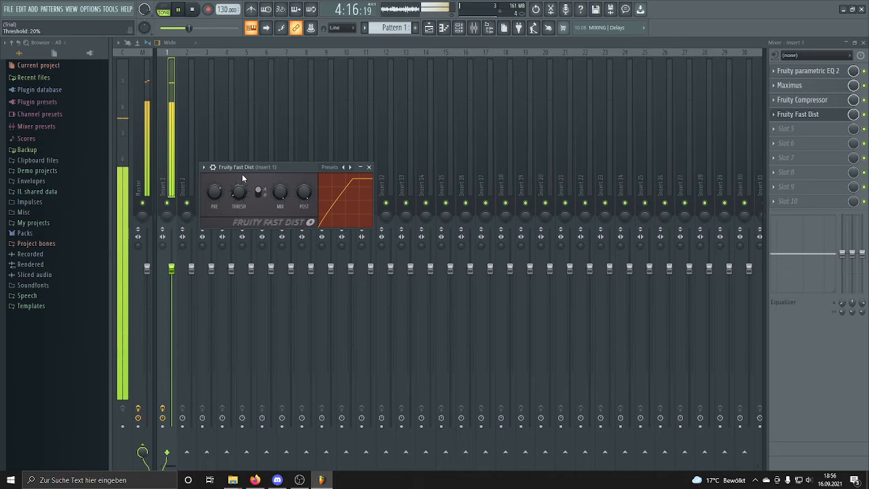
{"action": "key", "text": "space"}
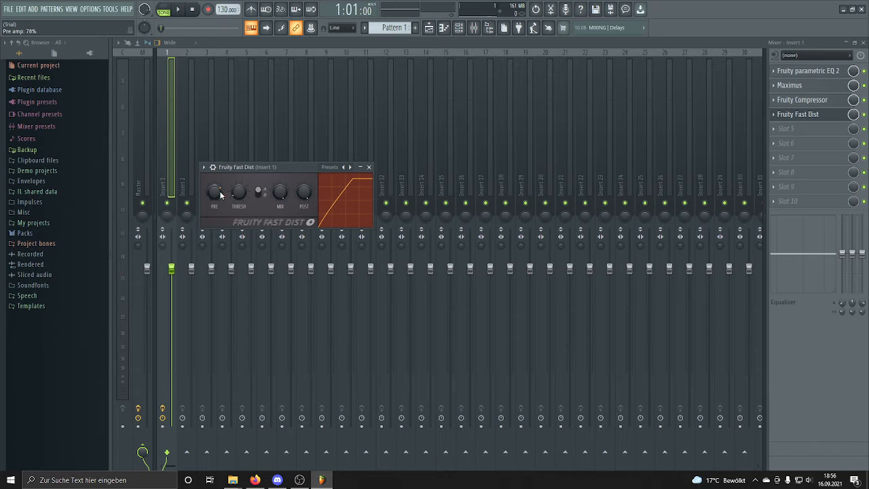
{"action": "left_click_drag", "start_coordinate": [214, 192], "coordinate": [214, 186]}
{"action": "key", "text": "space"}
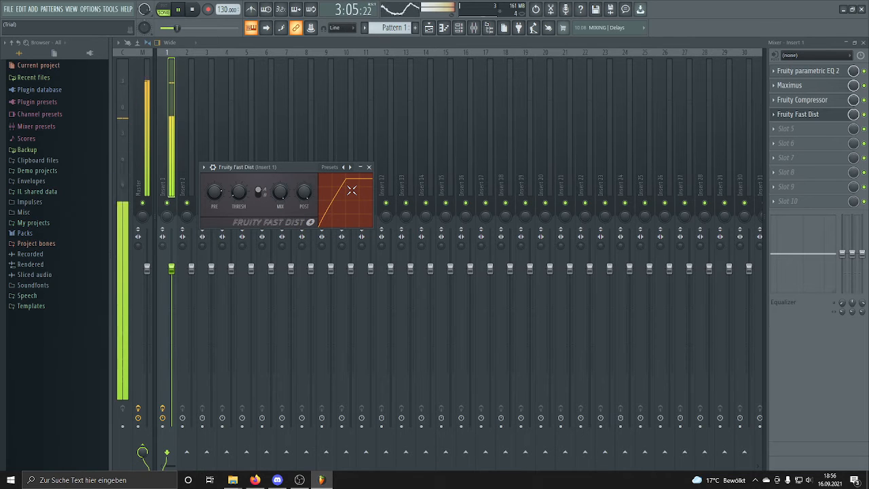
{"action": "key", "text": "space"}
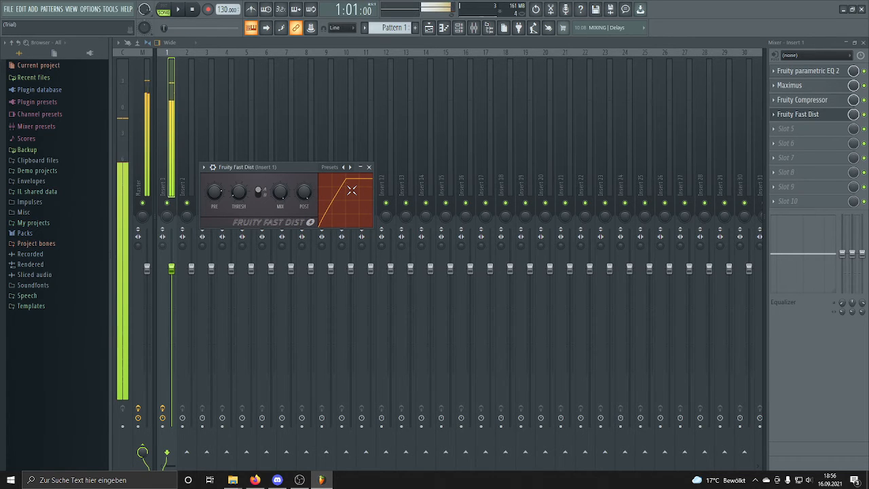
Step: Close Fruity Fast Dist and play the song briefly to check the distorted vocals
{"action": "left_click", "coordinate": [361, 167]}
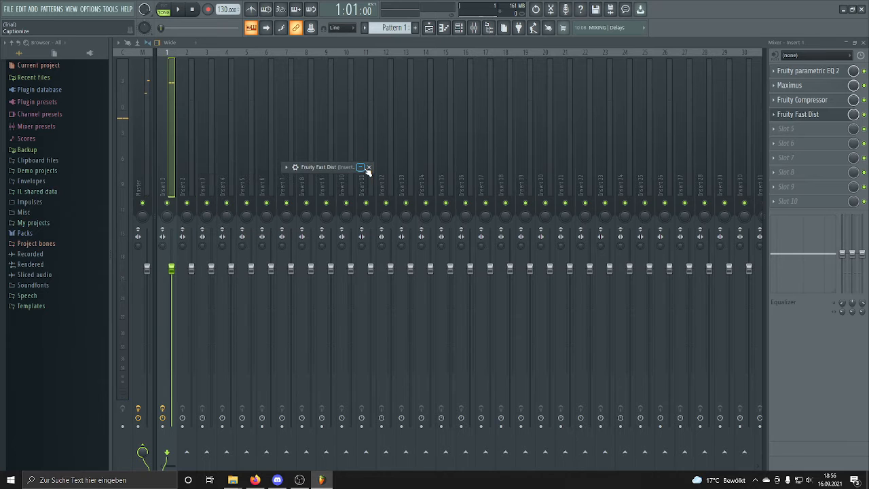
{"action": "left_click", "coordinate": [362, 167]}
{"action": "left_click", "coordinate": [370, 168]}
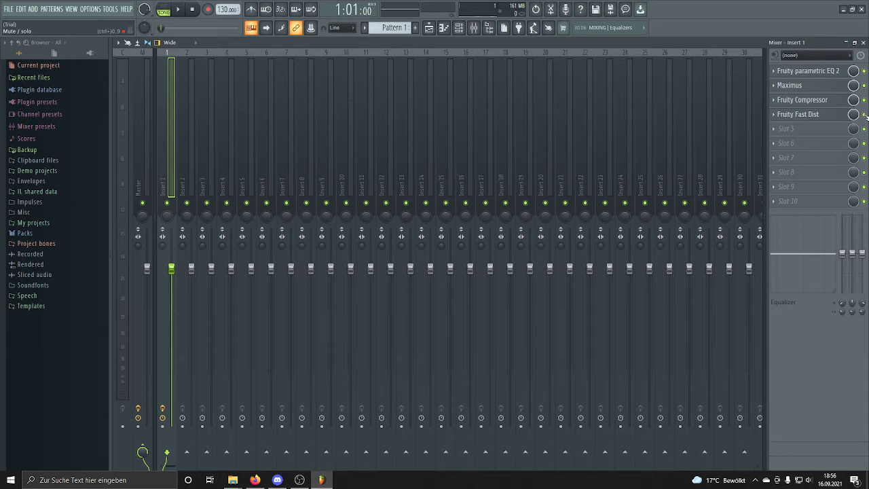
{"action": "key", "text": "space"}
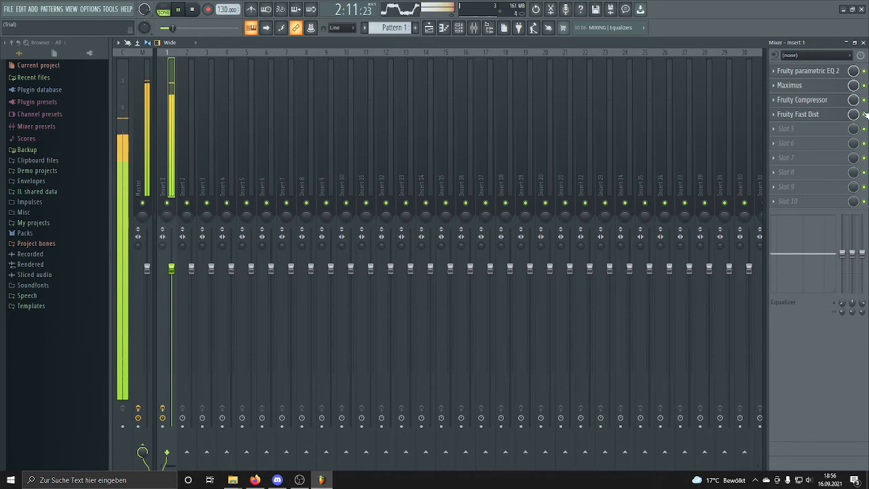
{"action": "key", "text": "space"}
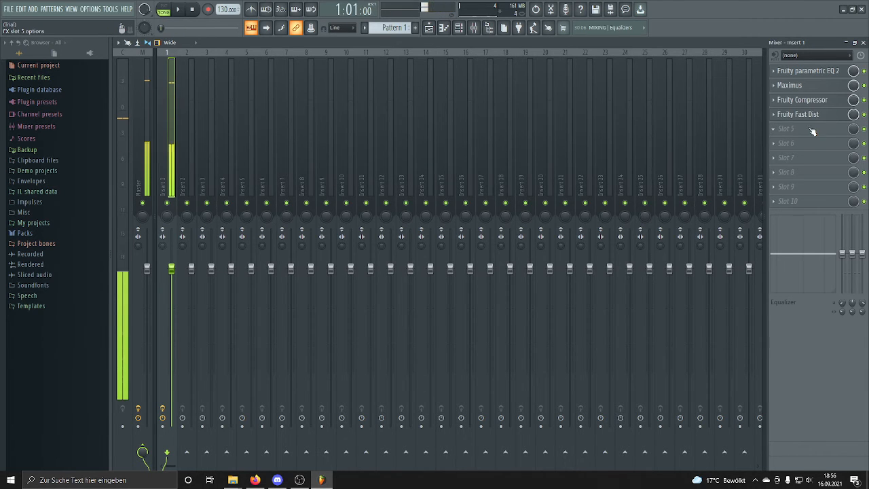
Step: Load Soundgoodizer into slot 5 of Insert 1, lower its amount to about a quarter in mode A, audition it, and close it
{"action": "left_click", "coordinate": [810, 130]}
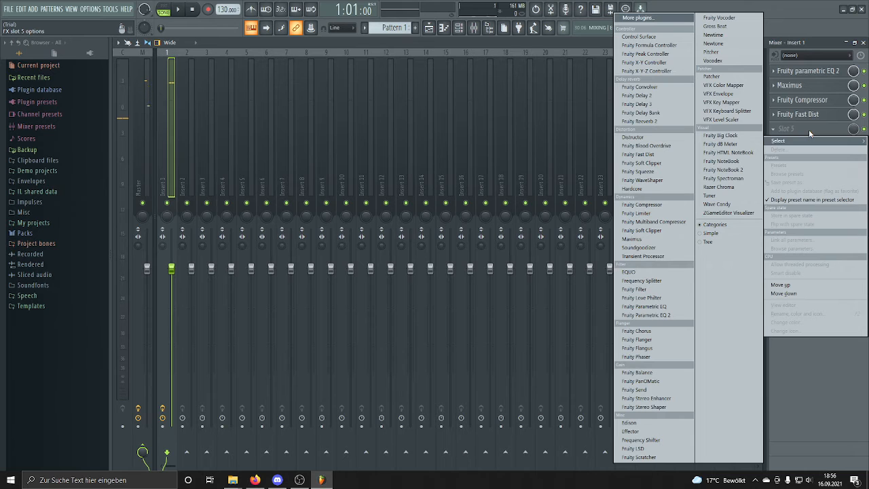
{"action": "left_click", "coordinate": [665, 250]}
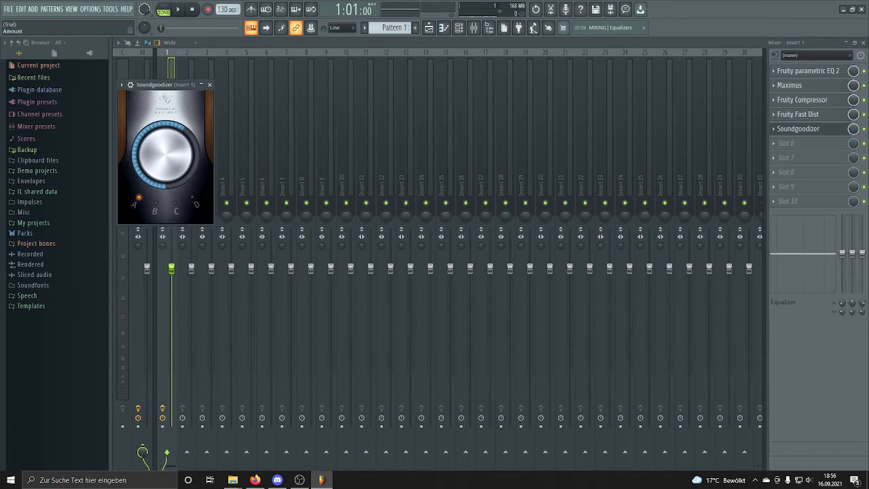
{"action": "left_click_drag", "start_coordinate": [166, 154], "coordinate": [165, 185]}
{"action": "key", "text": "space"}
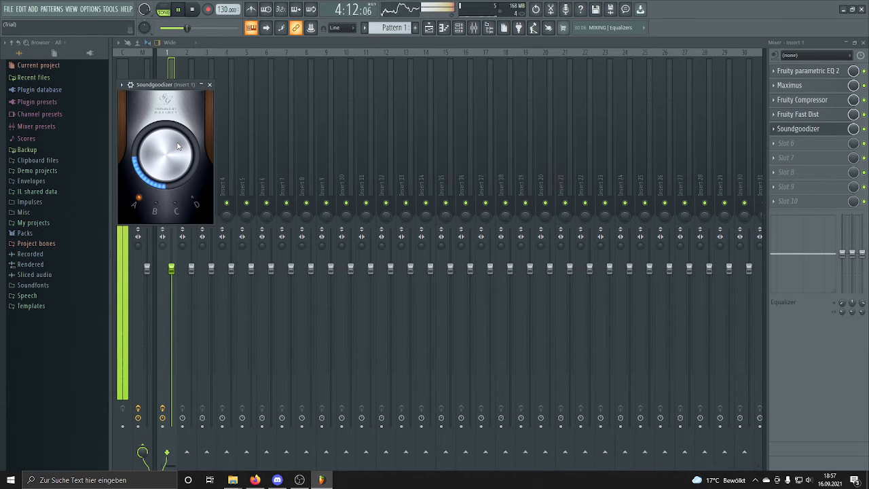
{"action": "key", "text": "space"}
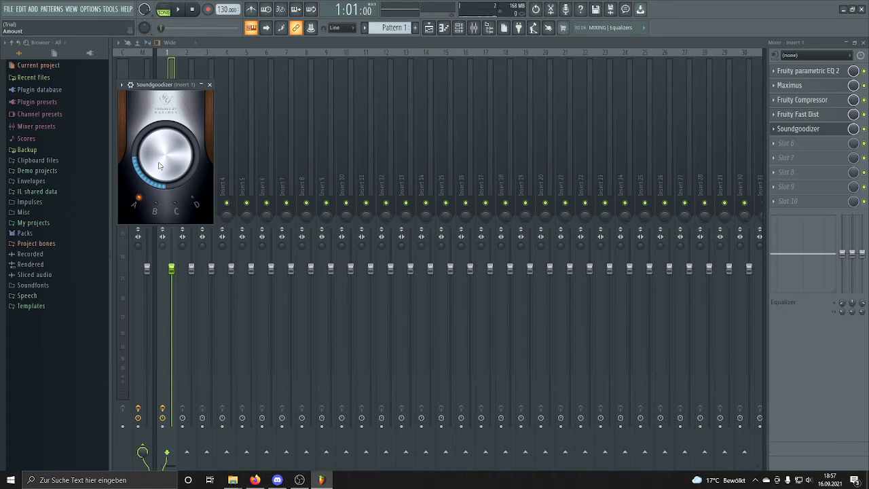
{"action": "left_click", "coordinate": [209, 84]}
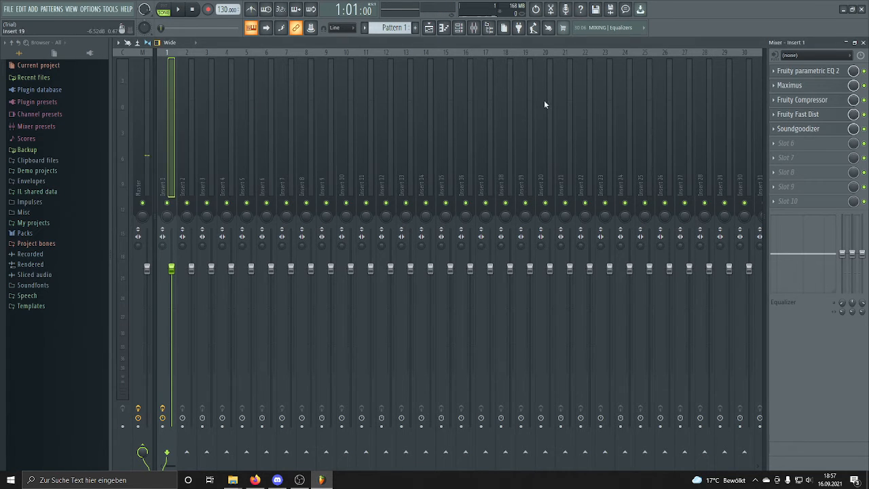
Step: Replace Soundgoodizer in slot 5 with Fruity Reeverb 2, raise its wet level to maximum, lower the dry level, and set the low cut to 3000 Hz
{"action": "left_click", "coordinate": [776, 131]}
{"action": "mouse_move", "coordinate": [781, 140]}
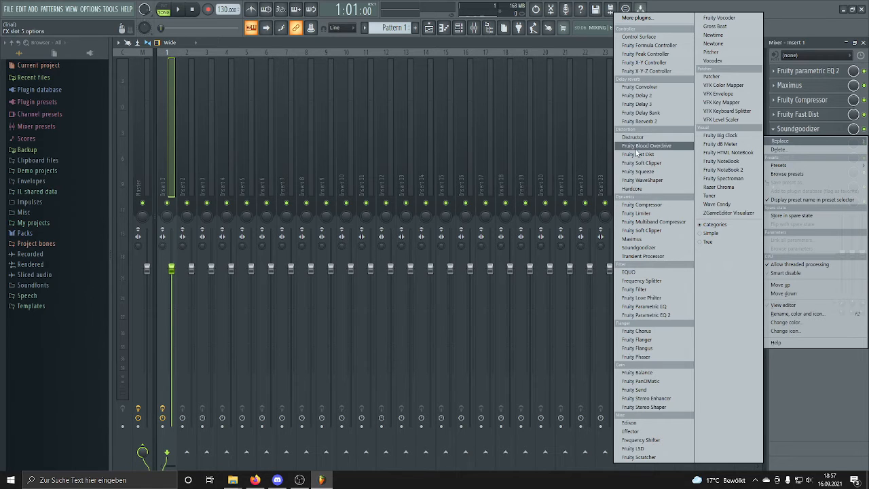
{"action": "left_click", "coordinate": [672, 119]}
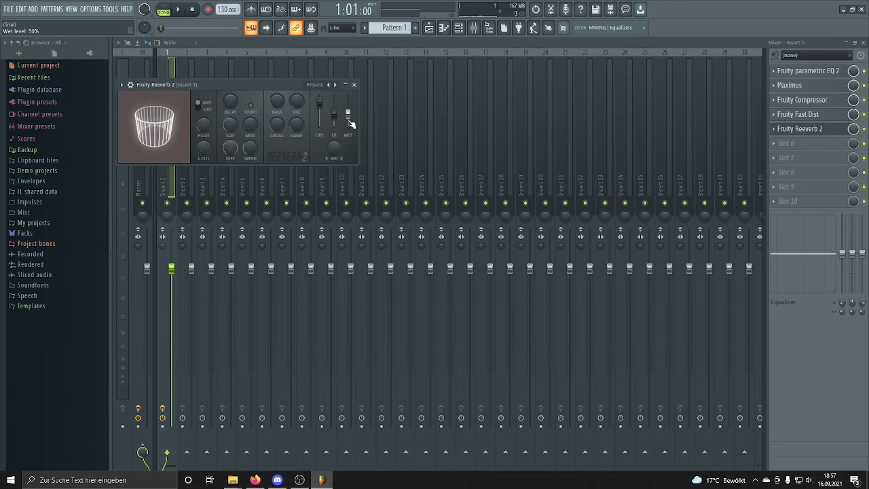
{"action": "left_click_drag", "start_coordinate": [350, 119], "coordinate": [322, 128]}
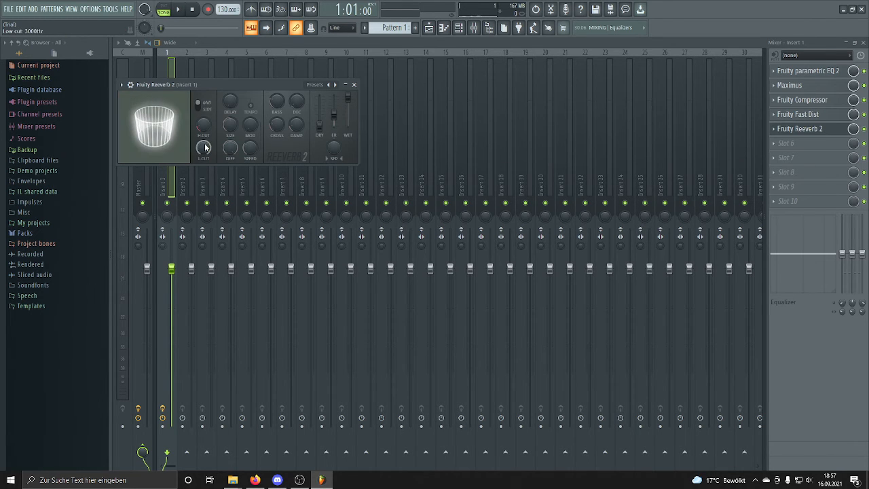
Step: Reduce the reverb's room size, set its decay time to 0.7 sec, close it, and audition the song
{"action": "left_click_drag", "start_coordinate": [230, 125], "coordinate": [230, 141]}
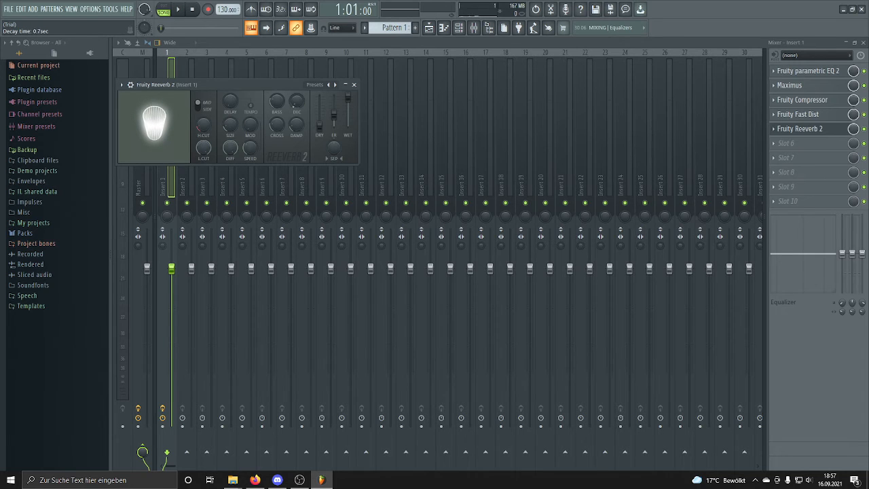
{"action": "left_click", "coordinate": [354, 85]}
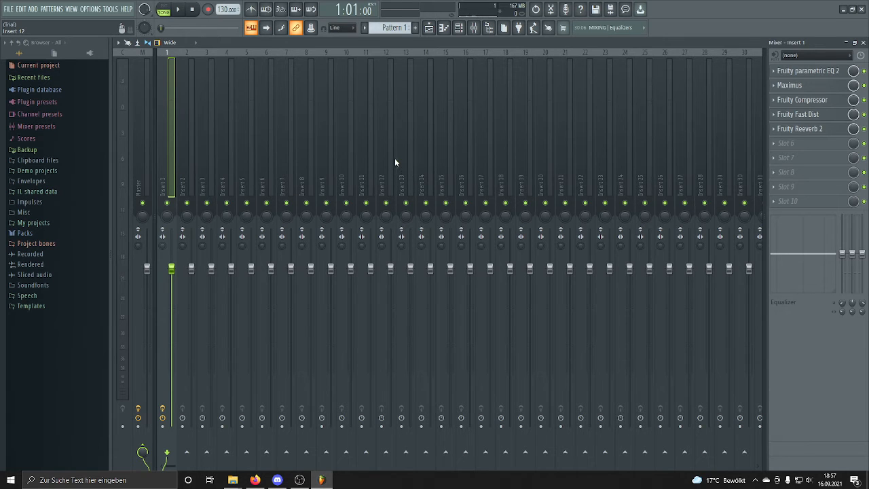
{"action": "key", "text": "space"}
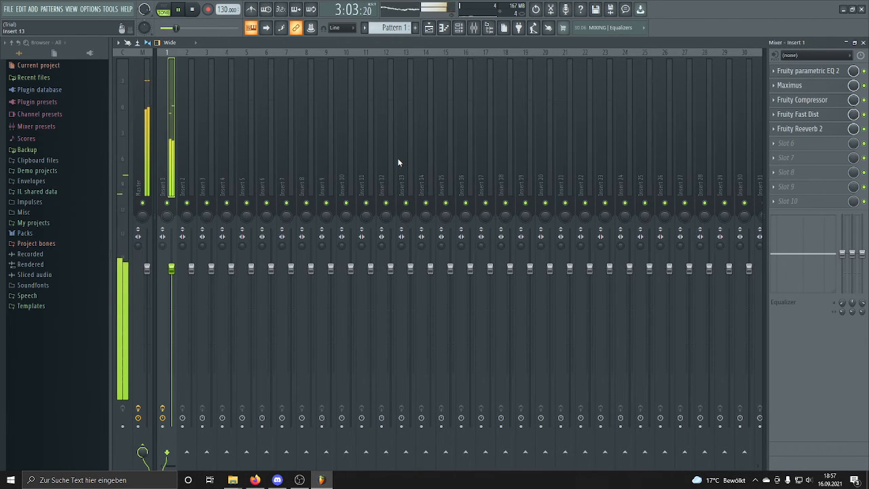
{"action": "key", "text": "space"}
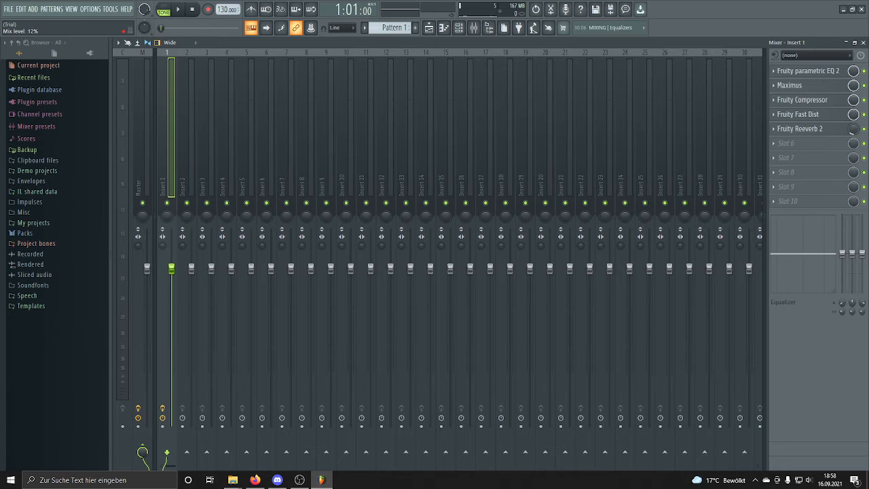
Step: Lower Fruity Reeverb 2's mix level on slot 5 to 14% while auditioning the song
{"action": "left_click_drag", "start_coordinate": [851, 130], "coordinate": [852, 122]}
{"action": "left_click", "coordinate": [775, 129]}
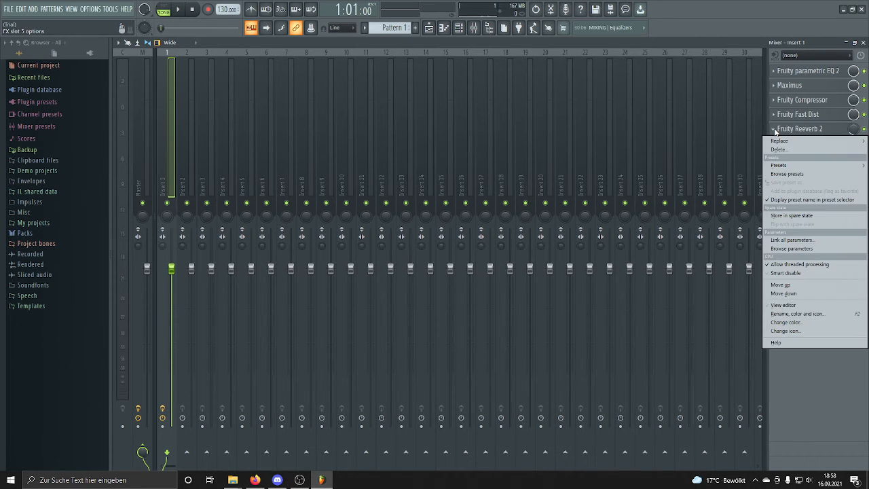
{"action": "left_click", "coordinate": [779, 131]}
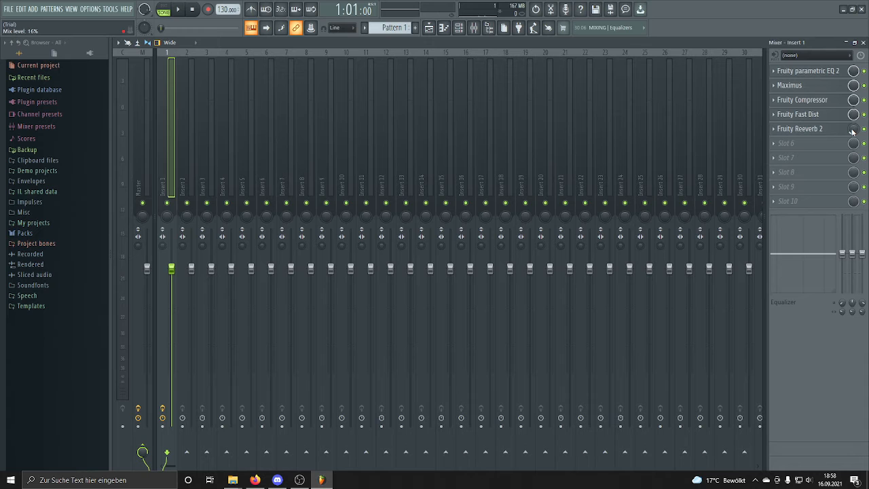
{"action": "key", "text": "space"}
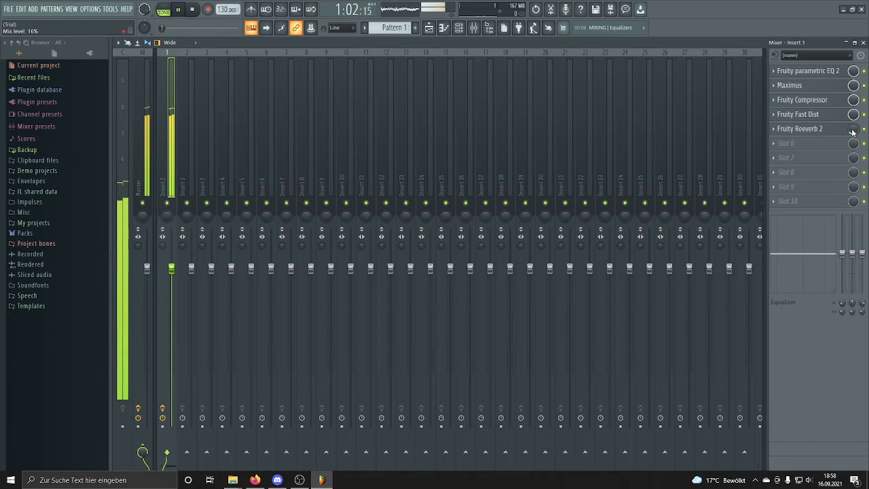
{"action": "left_click_drag", "start_coordinate": [852, 132], "coordinate": [852, 134]}
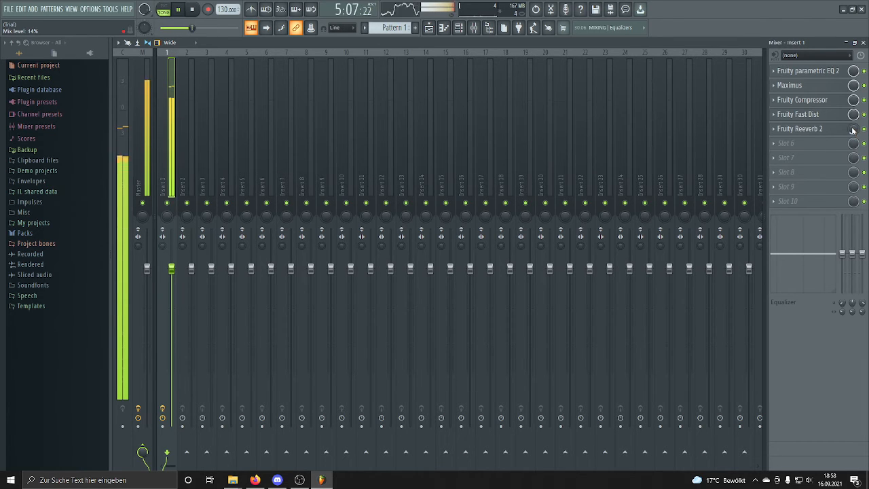
{"action": "key", "text": "space"}
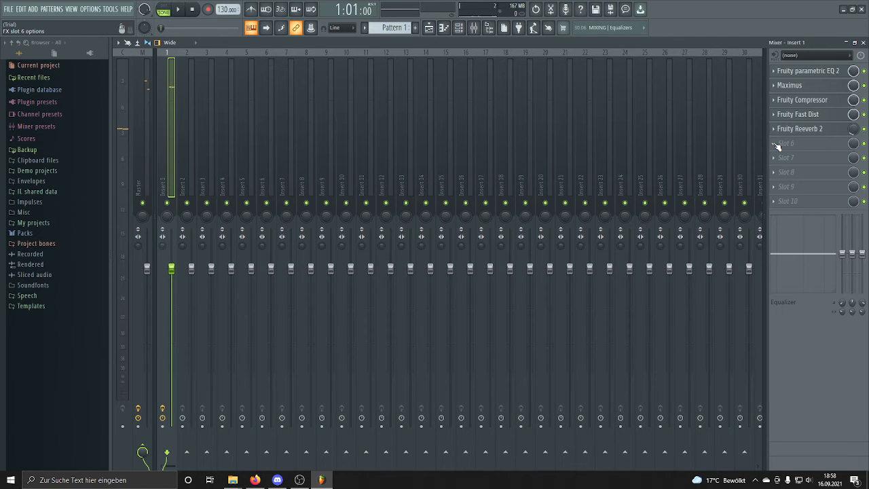
Step: Load Fruity Limiter into slot 6, set its noise gate threshold to about -31.5 dB, and minimize it
{"action": "left_click", "coordinate": [776, 146]}
{"action": "left_click", "coordinate": [774, 146]}
{"action": "left_click", "coordinate": [775, 146]}
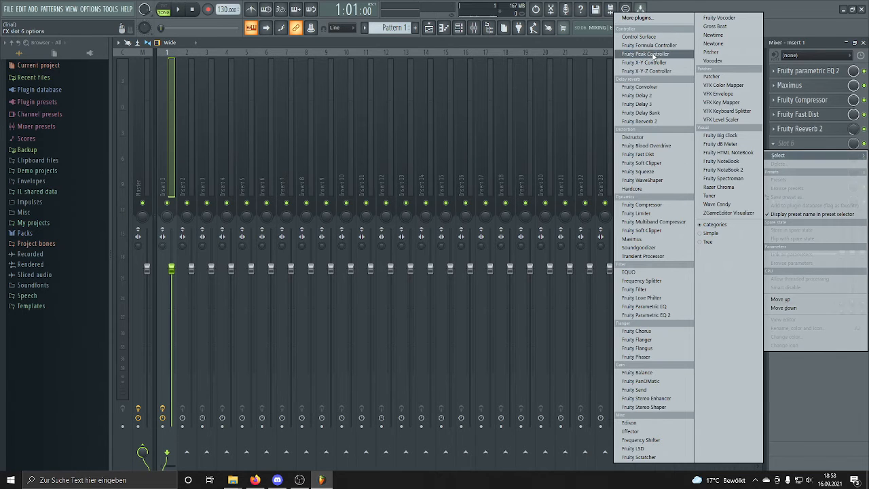
{"action": "left_click", "coordinate": [650, 214]}
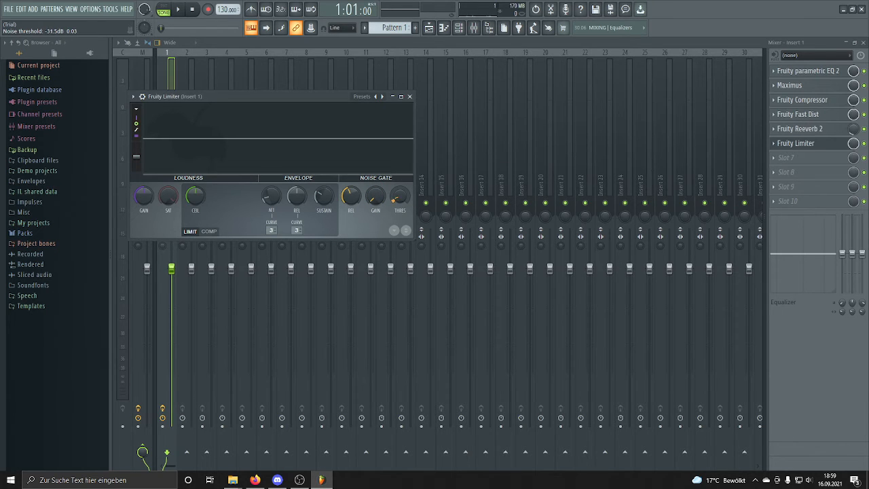
{"action": "left_click", "coordinate": [393, 97]}
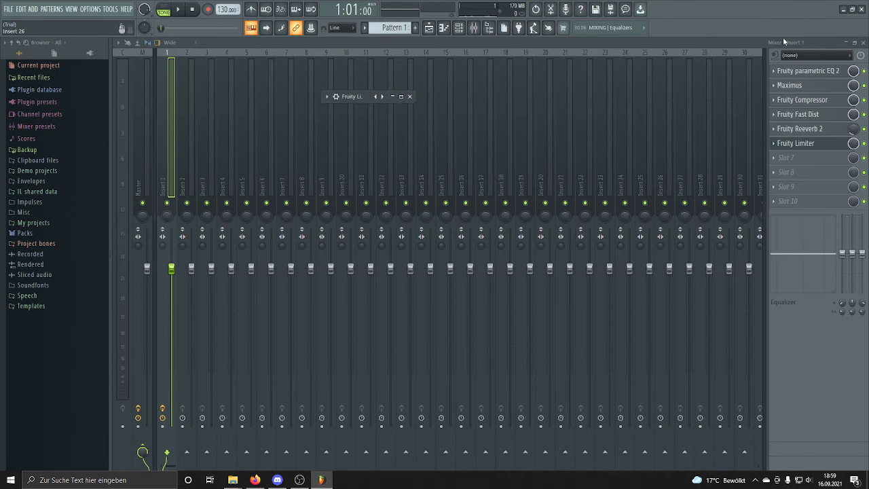
Step: Mute the beat on Track 4 in the playlist and play the vocals alone from bar 10
{"action": "left_click", "coordinate": [843, 42]}
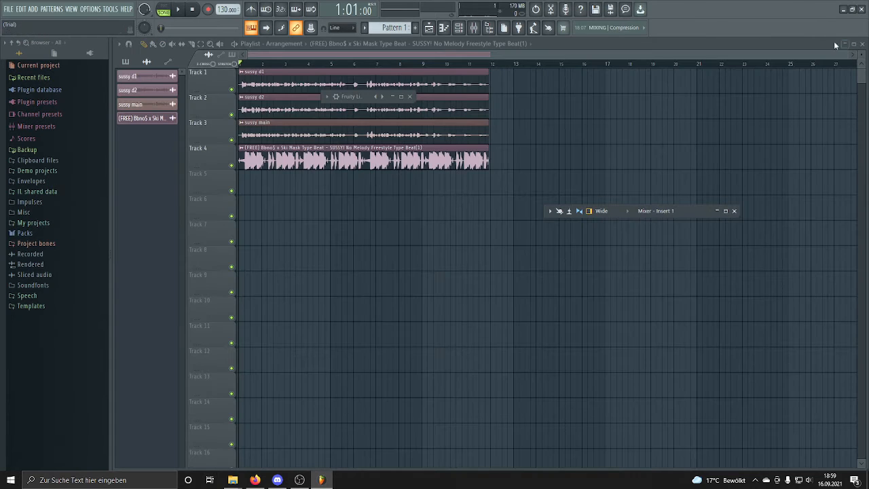
{"action": "left_click", "coordinate": [232, 166]}
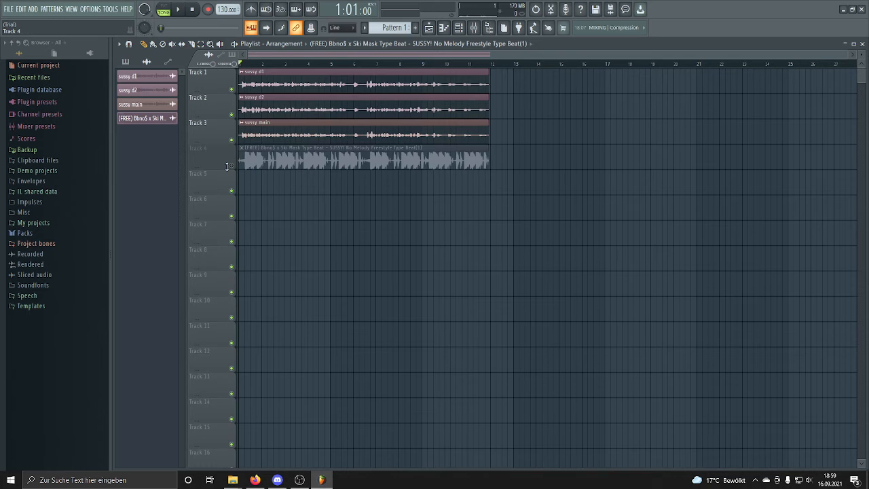
{"action": "left_click", "coordinate": [450, 66]}
{"action": "left_click_drag", "start_coordinate": [450, 65], "coordinate": [444, 65]}
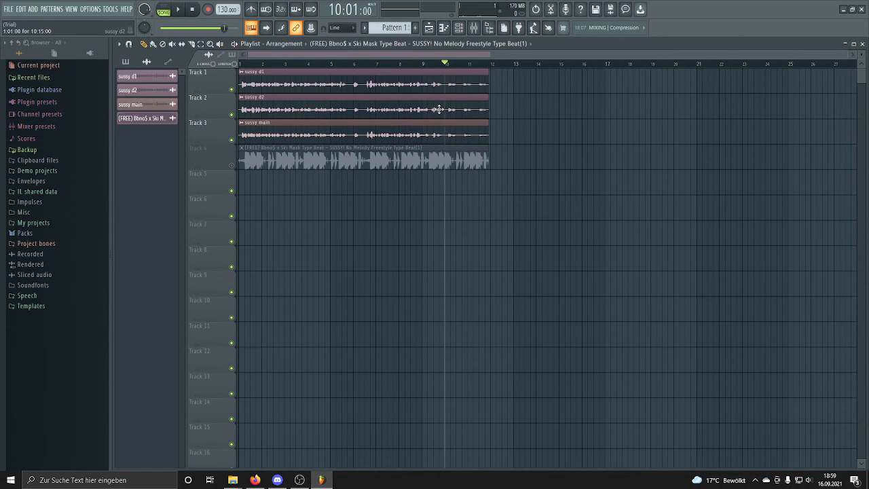
{"action": "key", "text": "space"}
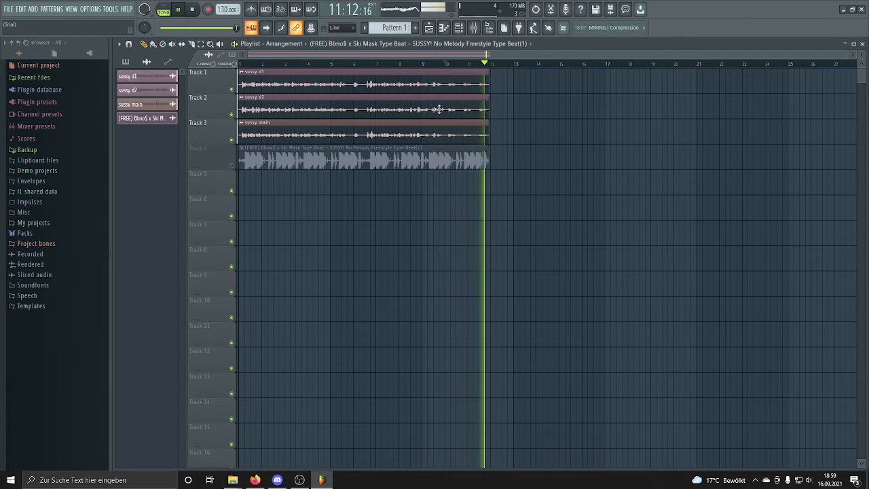
{"action": "key", "text": "space"}
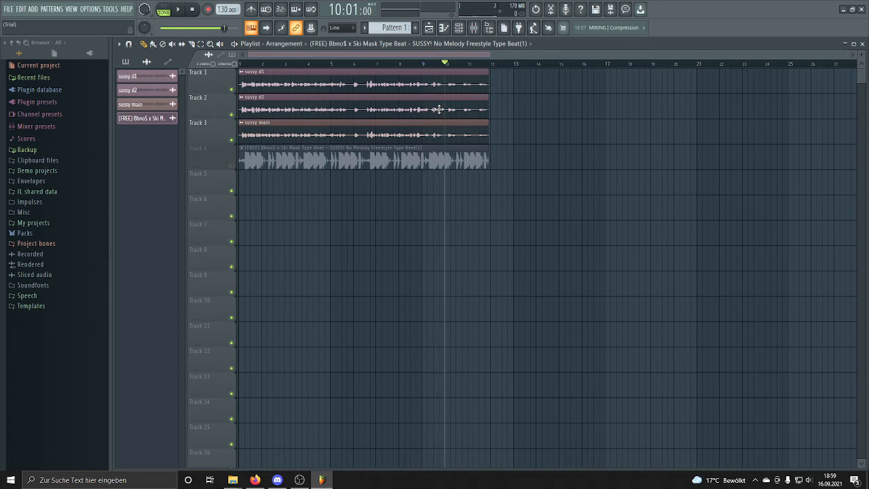
Step: Reopen Fruity Limiter enlarged and play the vocals from bar 10 to examine how the noise gate acts between phrases
{"action": "left_click", "coordinate": [475, 28]}
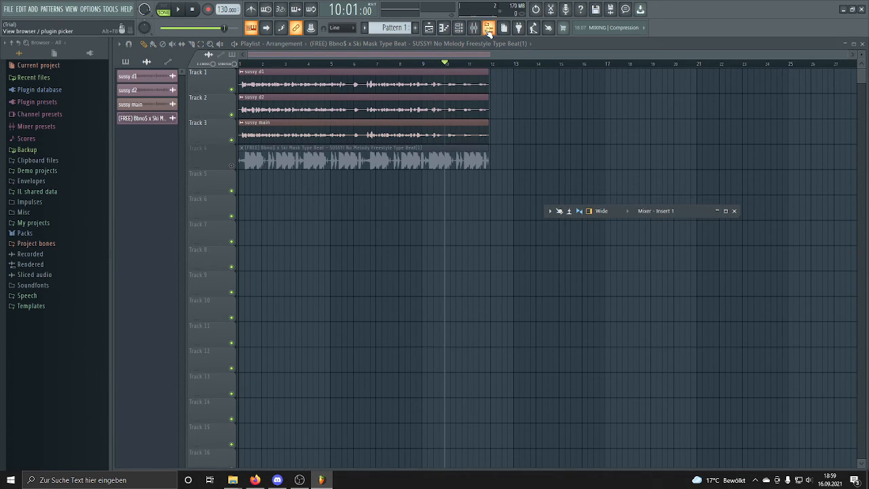
{"action": "double_click", "coordinate": [698, 211]}
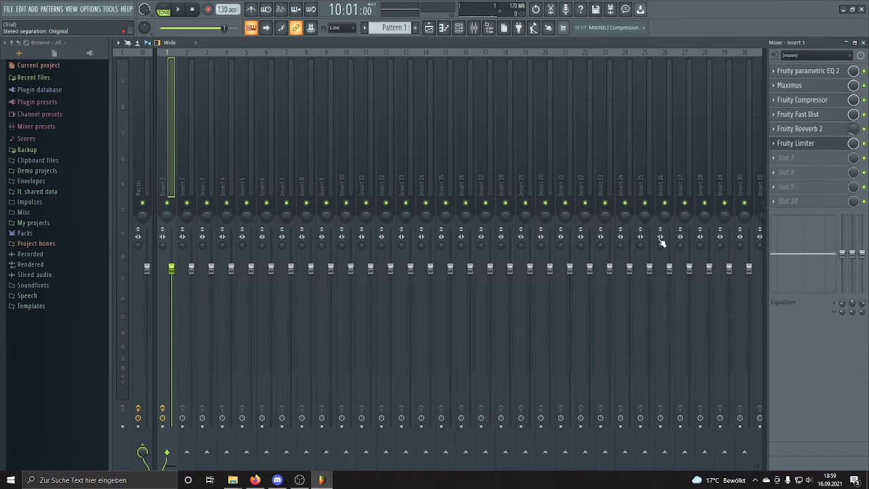
{"action": "left_click", "coordinate": [795, 143]}
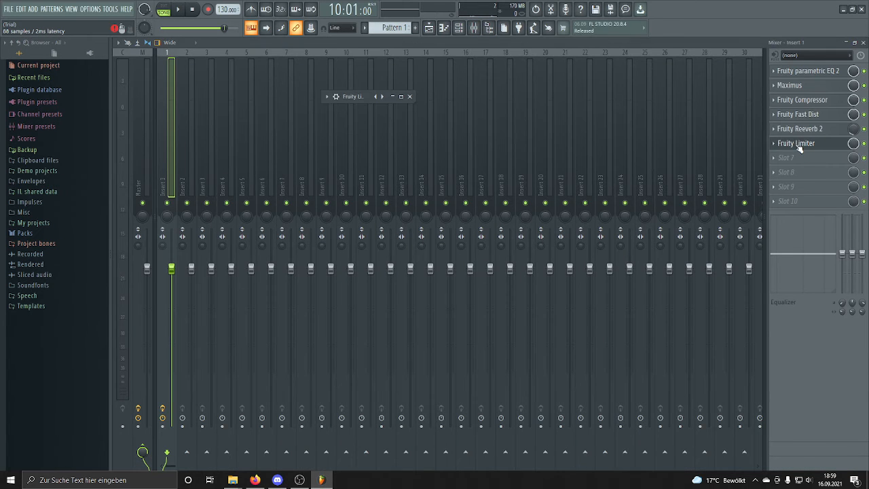
{"action": "double_click", "coordinate": [360, 96]}
{"action": "key", "text": "space"}
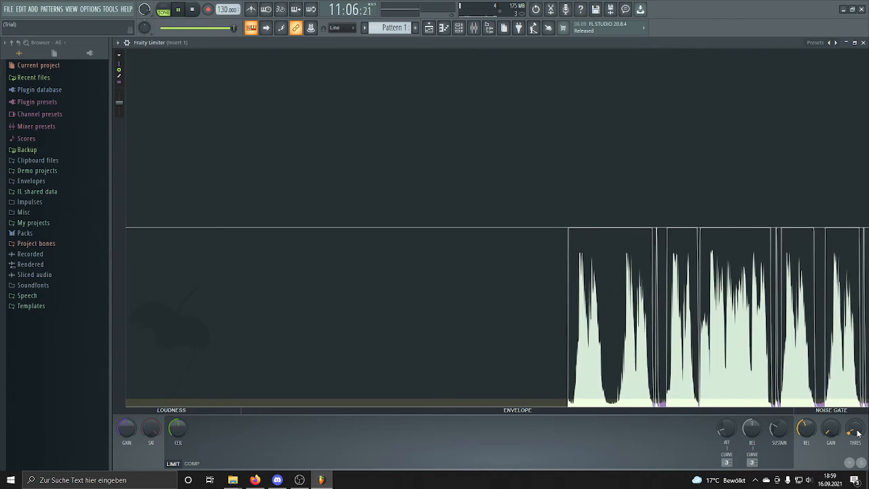
{"action": "key", "text": "space"}
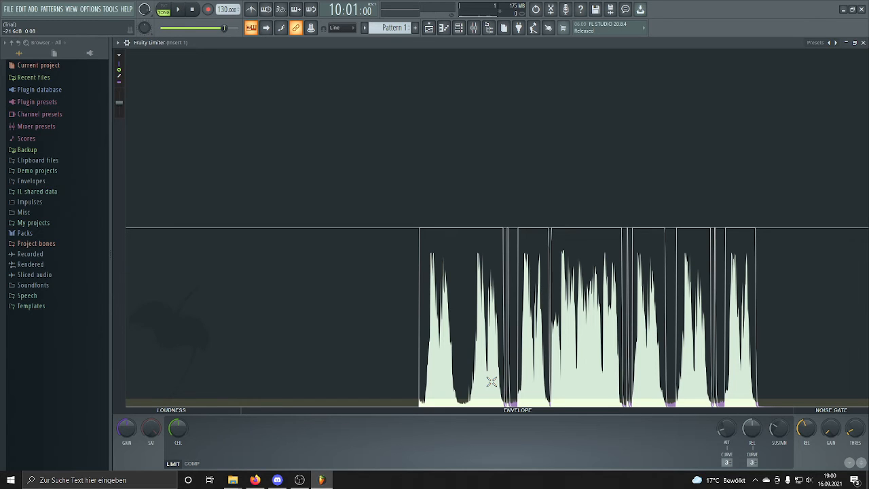
{"action": "left_click", "coordinate": [845, 42]}
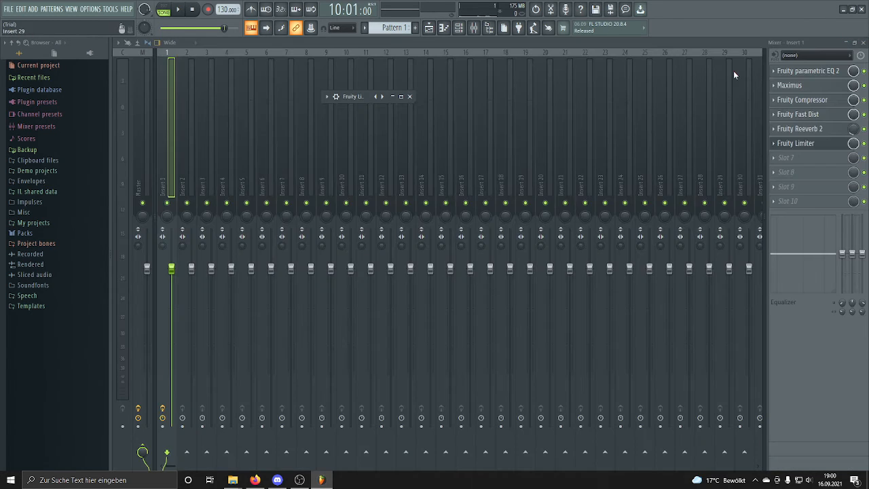
Step: Close the limiter window, unmute the beat on Track 4, and play the full mix from the start
{"action": "left_click", "coordinate": [855, 42]}
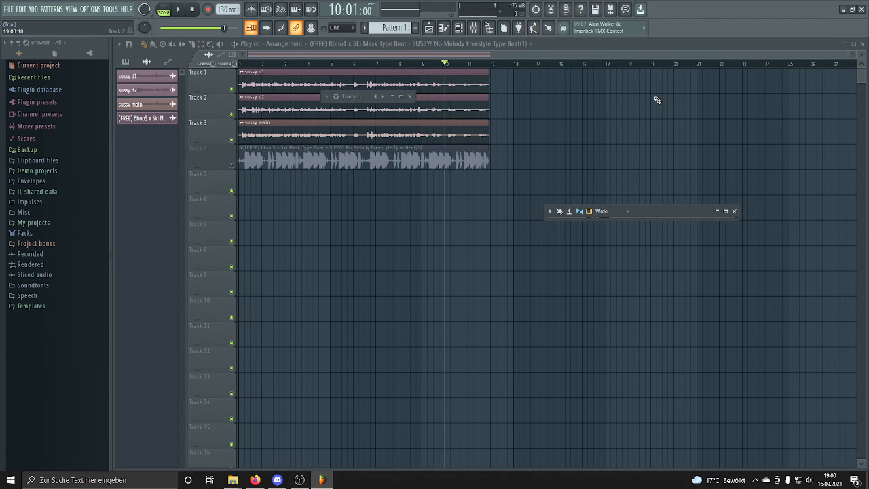
{"action": "left_click", "coordinate": [409, 97]}
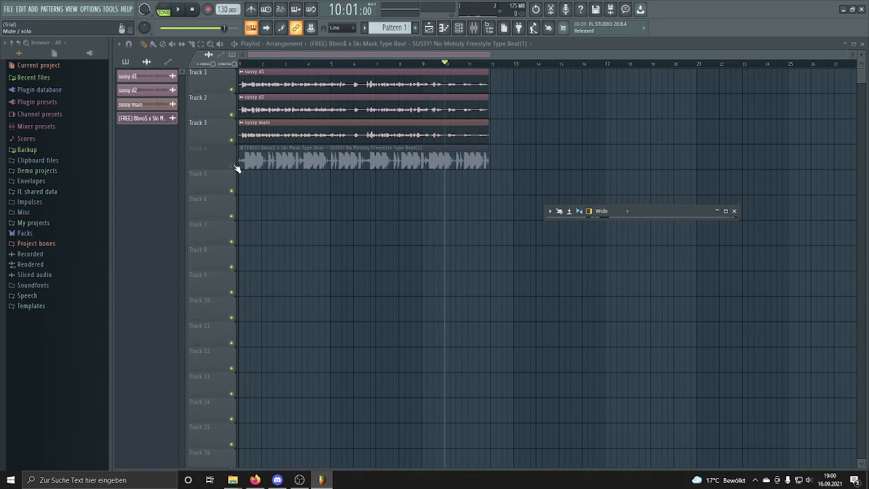
{"action": "left_click", "coordinate": [231, 165]}
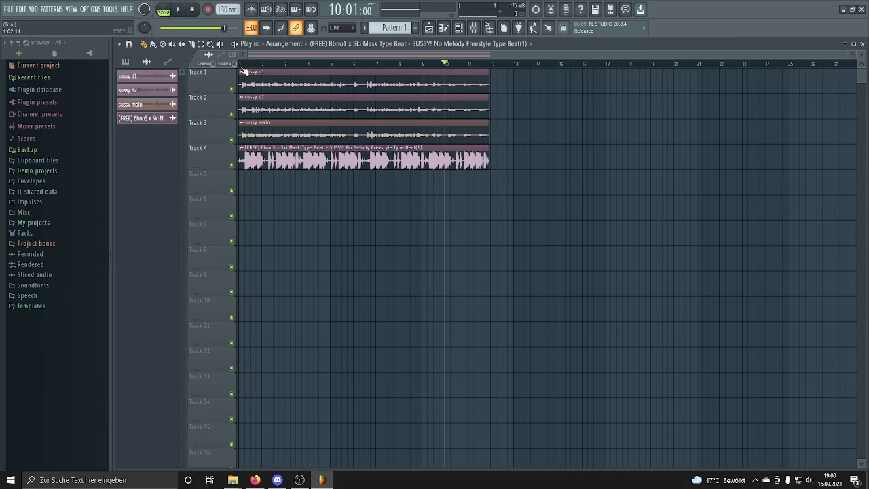
{"action": "key", "text": "space"}
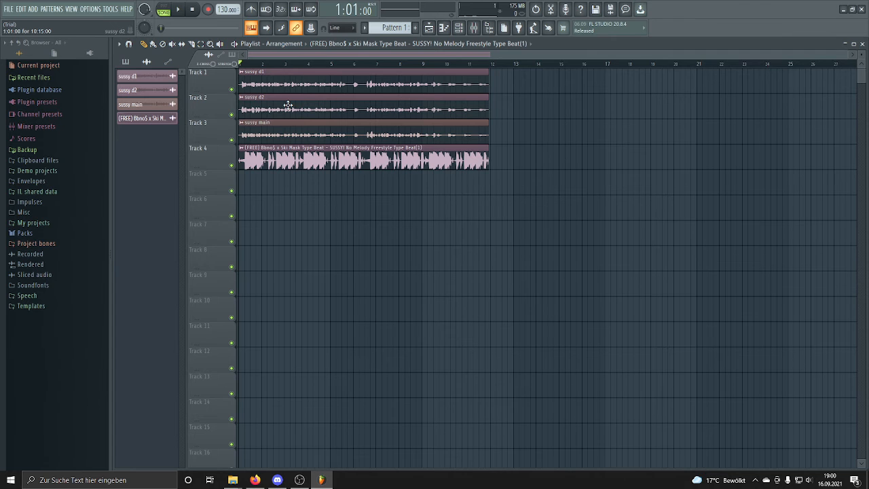
{"action": "key", "text": "space"}
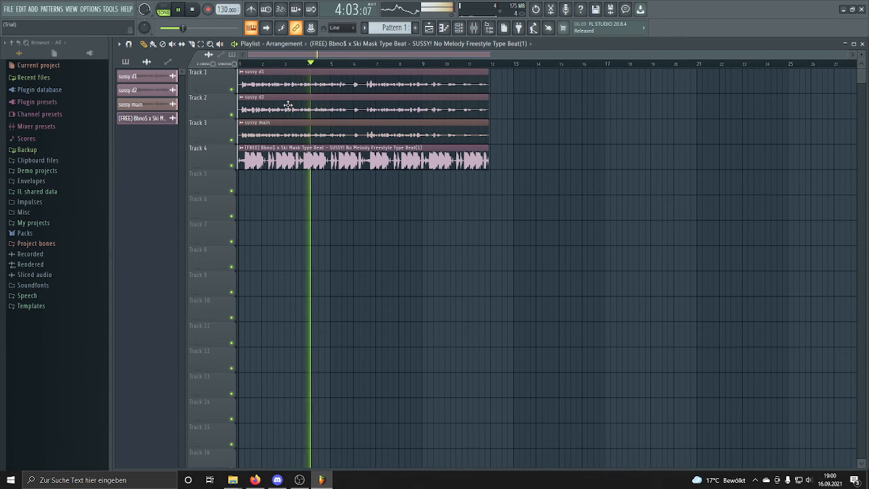
{"action": "key", "text": "space"}
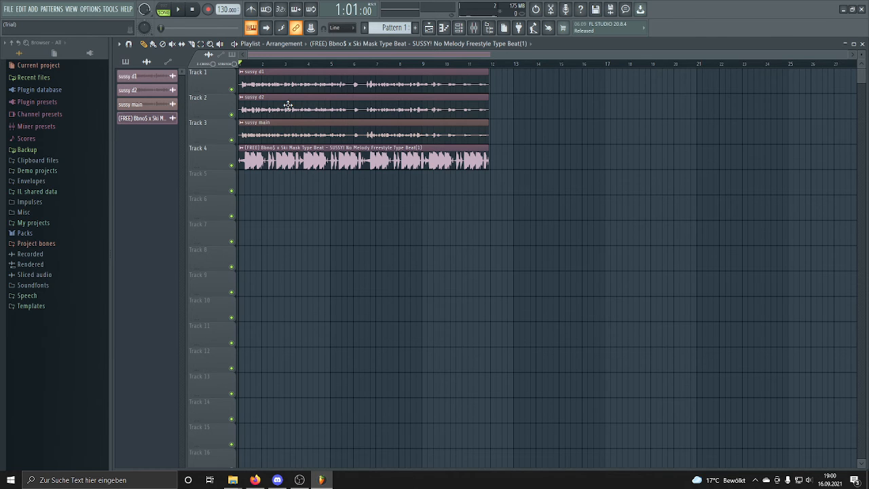
Step: Bring up the mixer briefly, close it, and play the vocals with the beat once more
{"action": "left_click", "coordinate": [473, 28]}
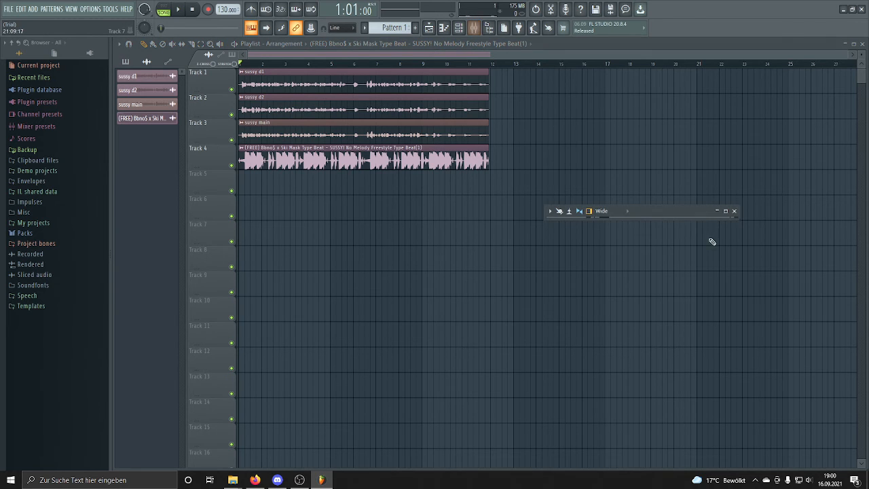
{"action": "left_click", "coordinate": [725, 211]}
{"action": "left_click", "coordinate": [862, 43]}
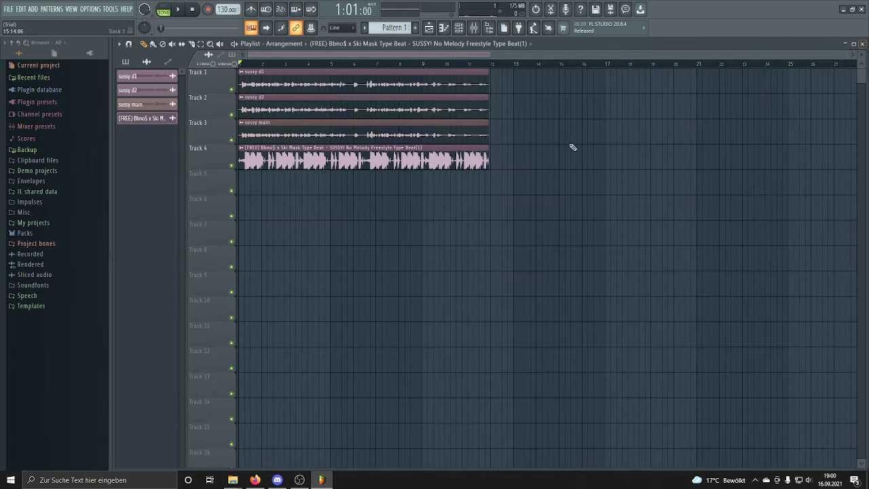
{"action": "key", "text": "space"}
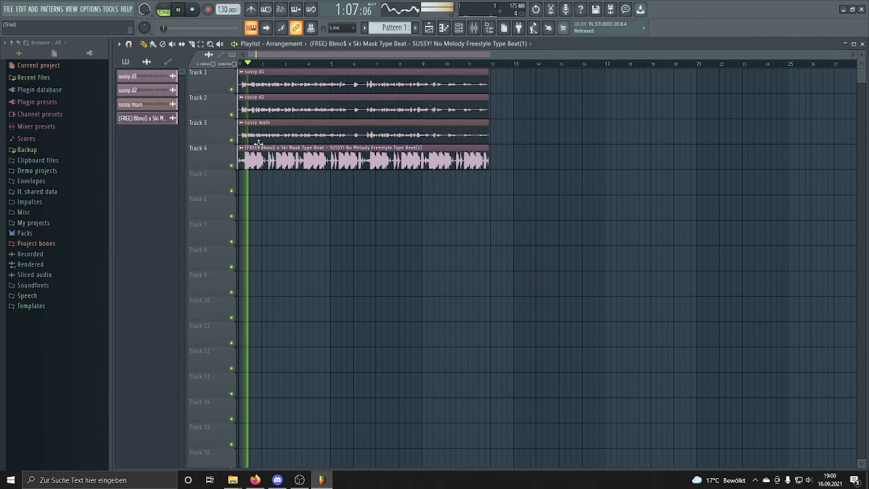
Step: Stop playback, pan the sussy d1 audio clip to the right and lower its channel volume
{"action": "key", "text": "space"}
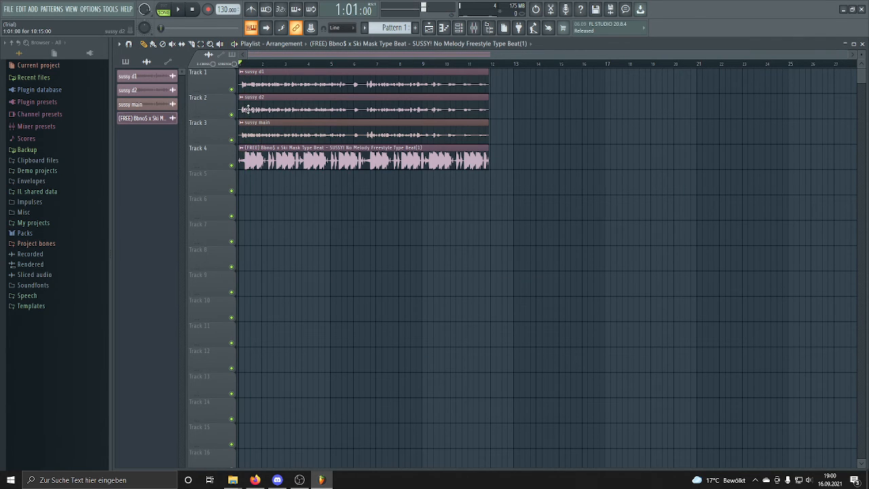
{"action": "left_click", "coordinate": [267, 80]}
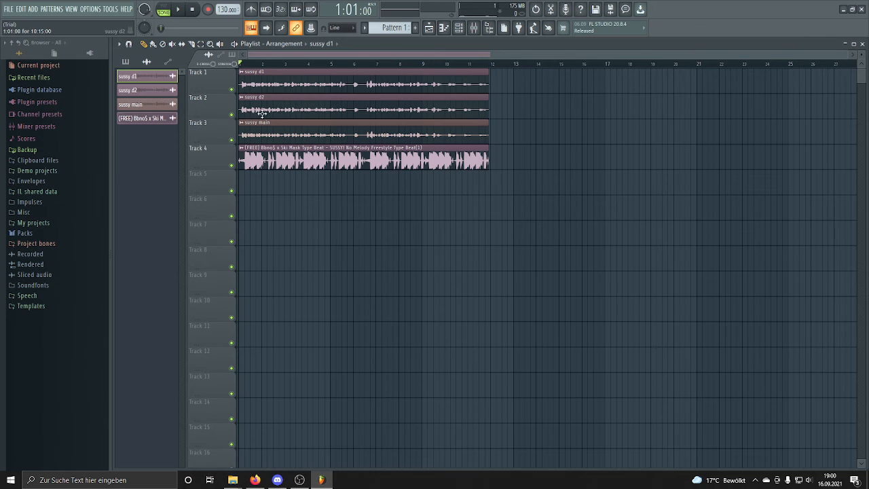
{"action": "double_click", "coordinate": [313, 83]}
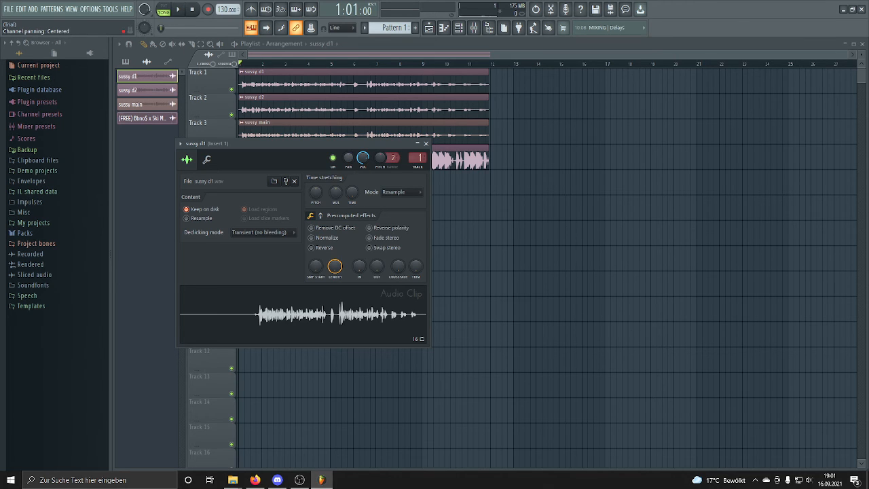
{"action": "left_click_drag", "start_coordinate": [348, 158], "coordinate": [348, 144]}
{"action": "left_click_drag", "start_coordinate": [362, 157], "coordinate": [361, 160]}
{"action": "left_click", "coordinate": [425, 143]}
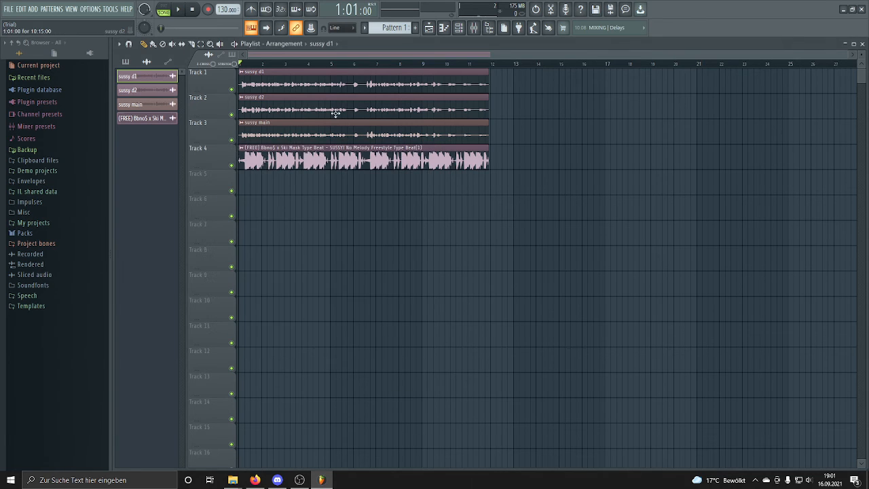
Step: Check the sussy d1 clip's channel settings and pan the sussy d2 clip to 54% left
{"action": "double_click", "coordinate": [317, 110]}
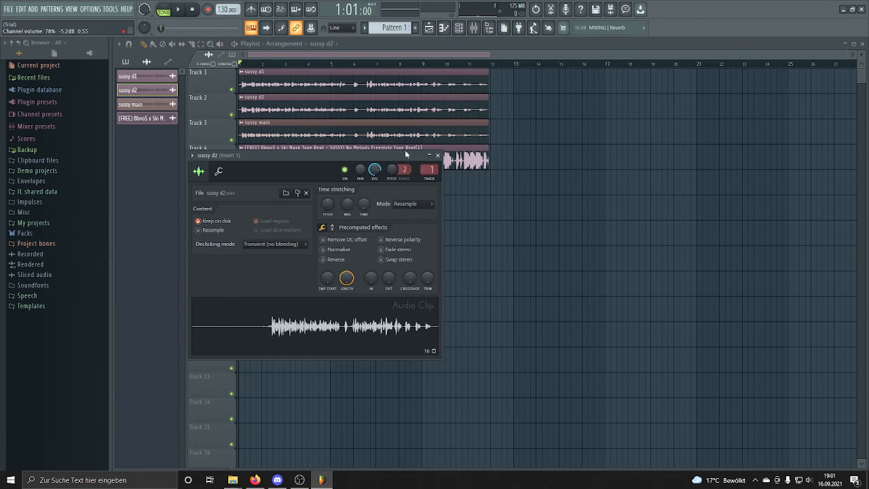
{"action": "left_click", "coordinate": [437, 156]}
{"action": "left_click", "coordinate": [383, 91]}
{"action": "double_click", "coordinate": [382, 92]}
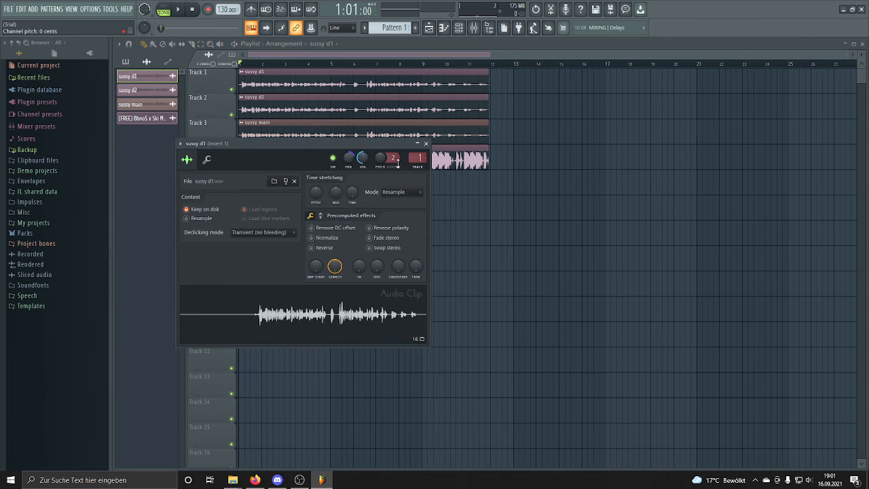
{"action": "left_click", "coordinate": [427, 145]}
{"action": "double_click", "coordinate": [378, 109]}
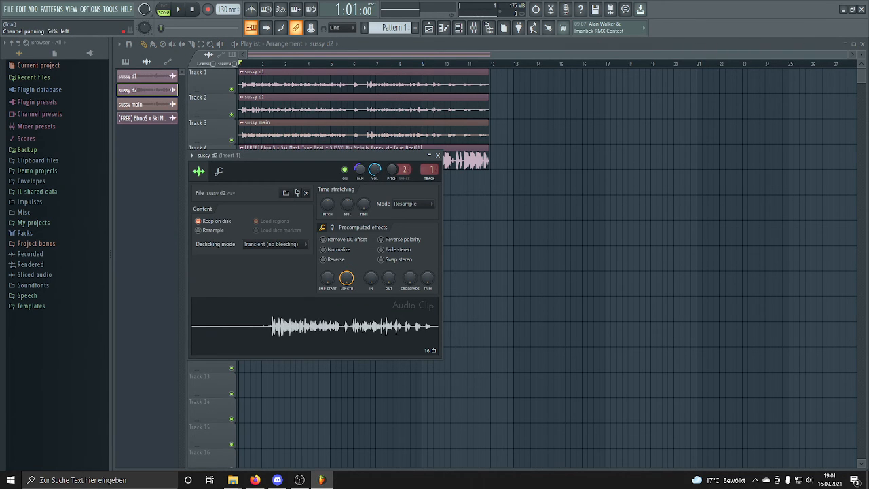
{"action": "left_click", "coordinate": [437, 156]}
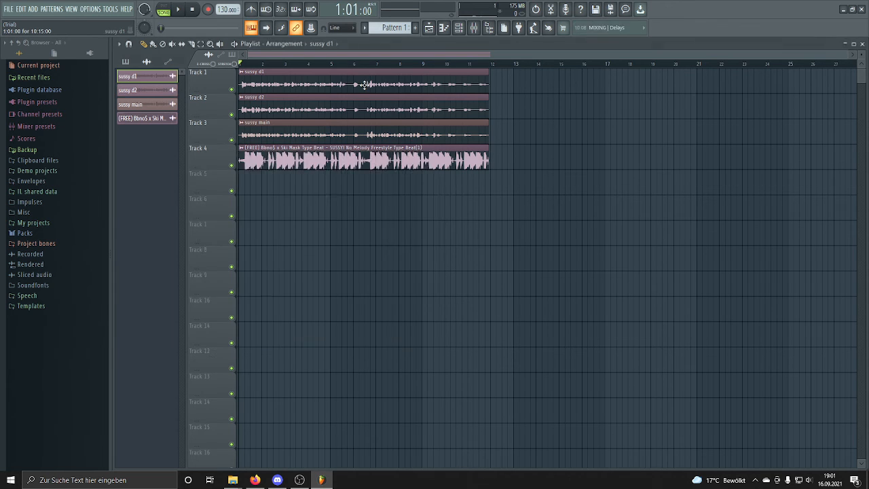
Step: Recheck the sussy d1 clip's channel settings and set the sussy d2 clip's channel volume to 50%
{"action": "double_click", "coordinate": [365, 85]}
{"action": "left_click", "coordinate": [425, 145]}
{"action": "double_click", "coordinate": [356, 108]}
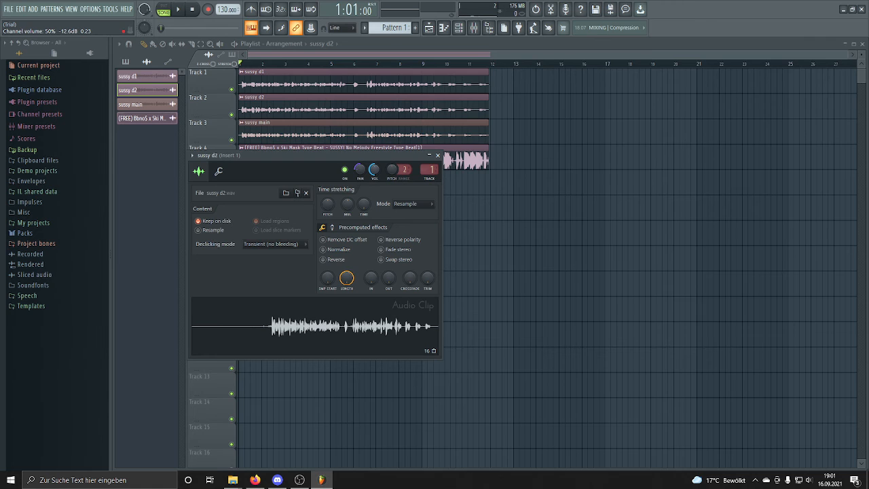
{"action": "left_click", "coordinate": [437, 156]}
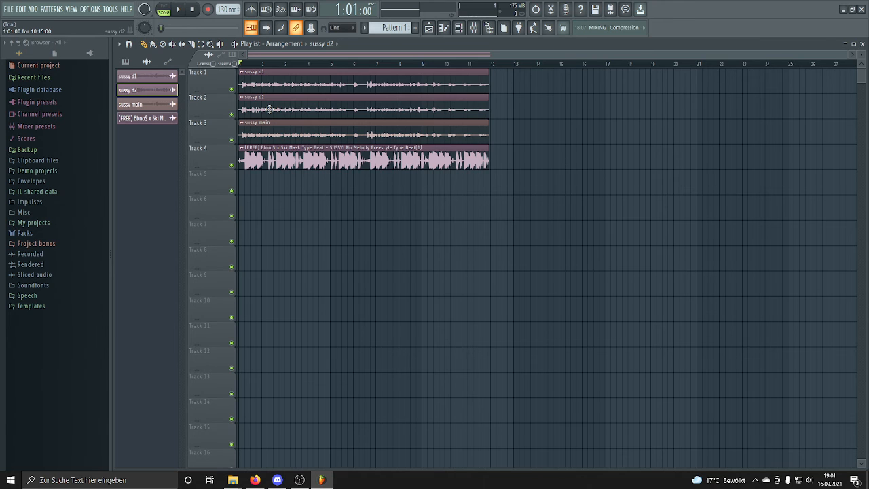
Step: Play the mix from the start and set the sussy d1 clip's panning to 43% right
{"action": "key", "text": "space"}
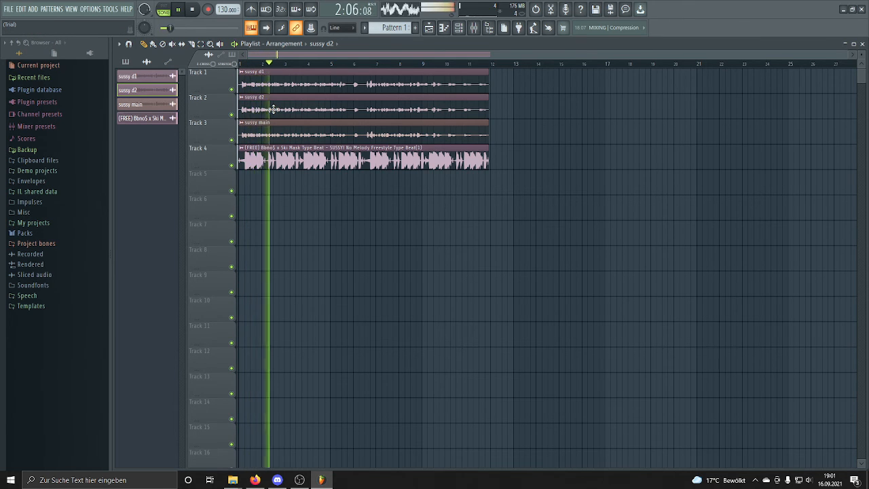
{"action": "double_click", "coordinate": [272, 108]}
{"action": "double_click", "coordinate": [283, 77]}
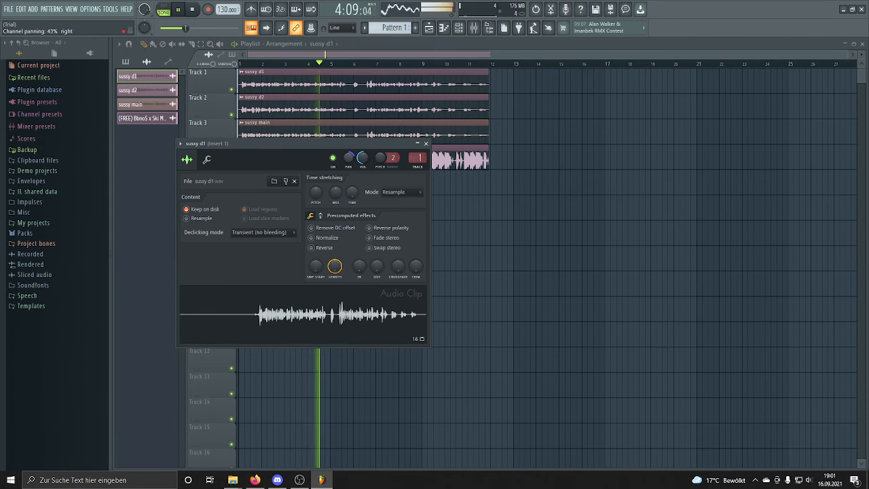
{"action": "left_click", "coordinate": [426, 143]}
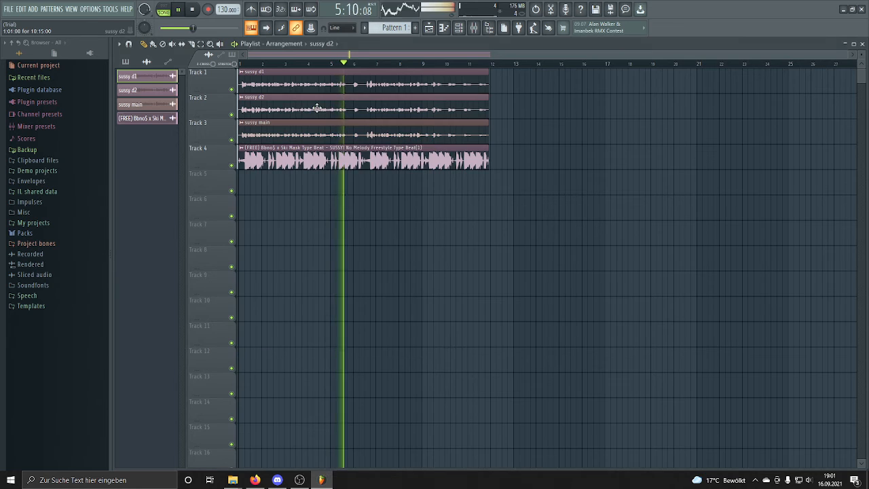
Step: During playback, set sussy d2 to 40% left panning and 48% volume, and set sussy d1's volume to 52%
{"action": "double_click", "coordinate": [317, 108]}
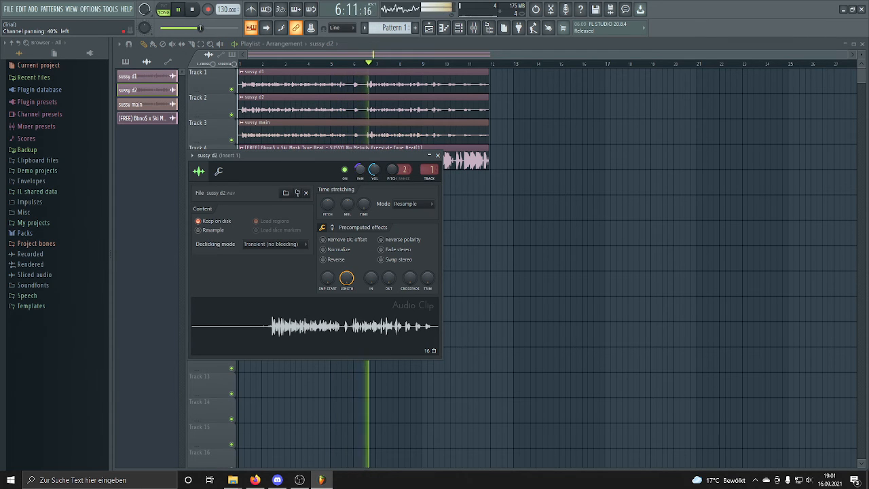
{"action": "left_click", "coordinate": [373, 171]}
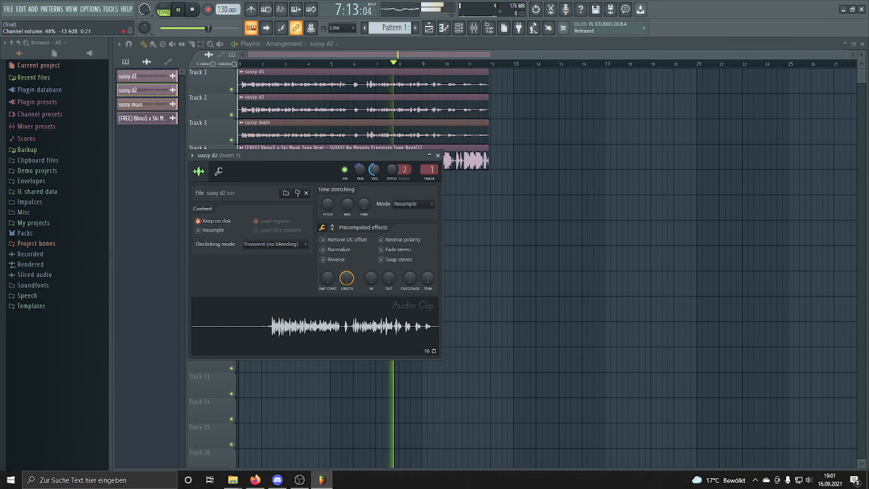
{"action": "double_click", "coordinate": [350, 89]}
{"action": "left_click", "coordinate": [362, 159]}
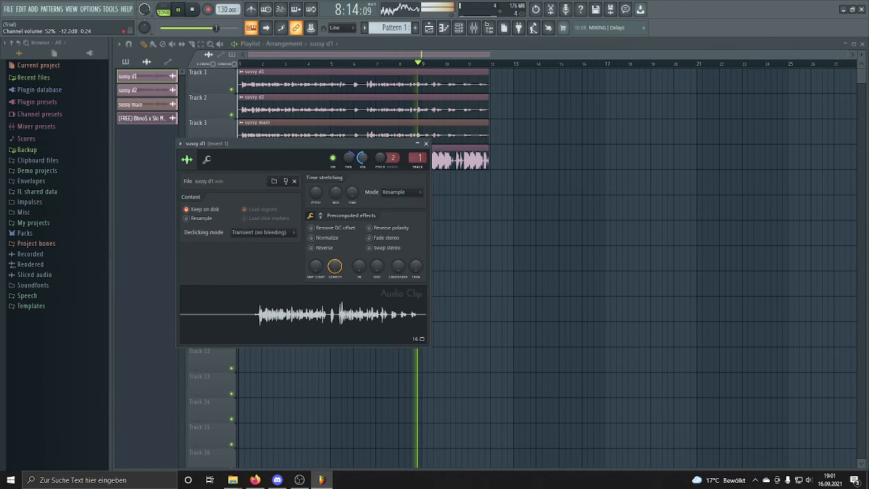
{"action": "left_click", "coordinate": [425, 143]}
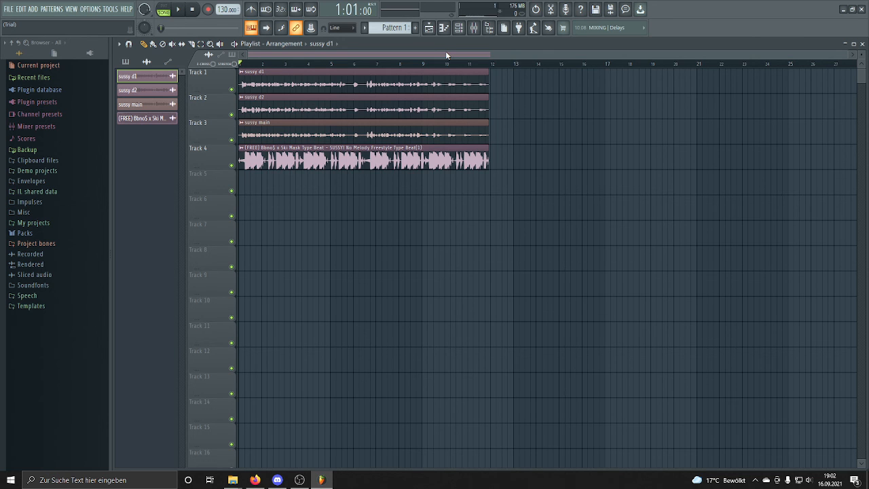
Step: Adjust the threshold of Fruity Fast Dist on Insert 1 while playing the mix, and put the plugin and mixer away
{"action": "left_click", "coordinate": [474, 27]}
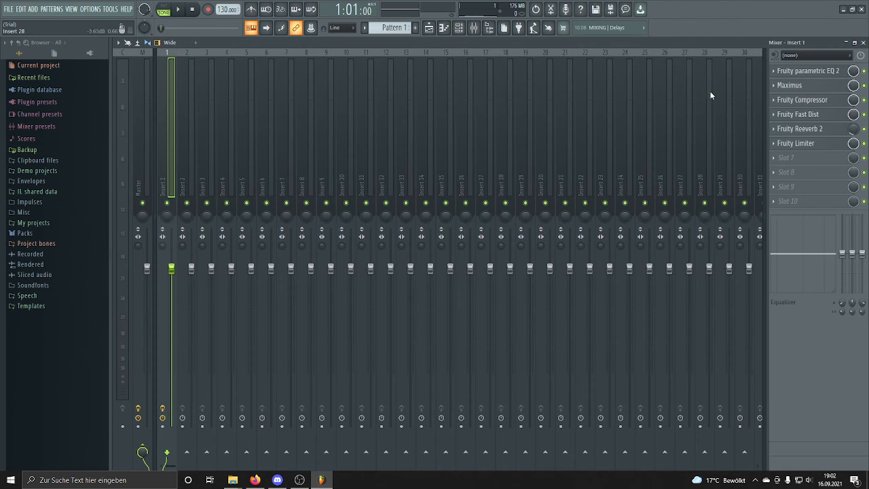
{"action": "left_click", "coordinate": [797, 114]}
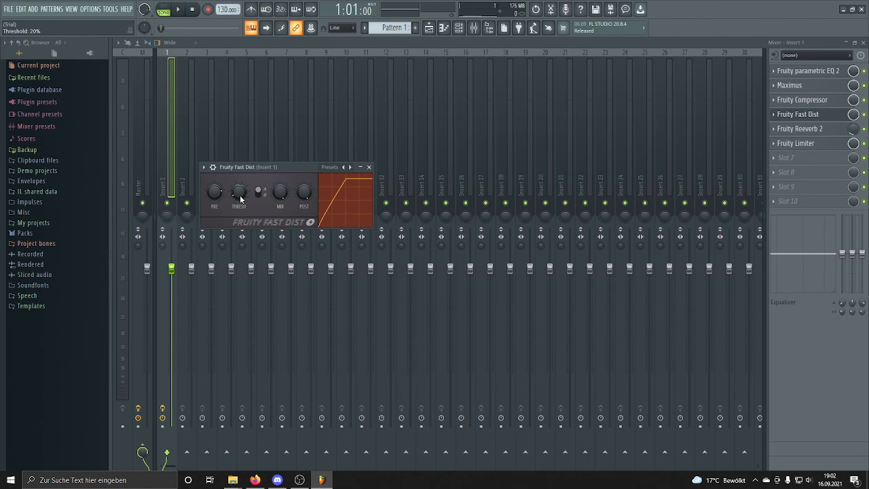
{"action": "key", "text": "space"}
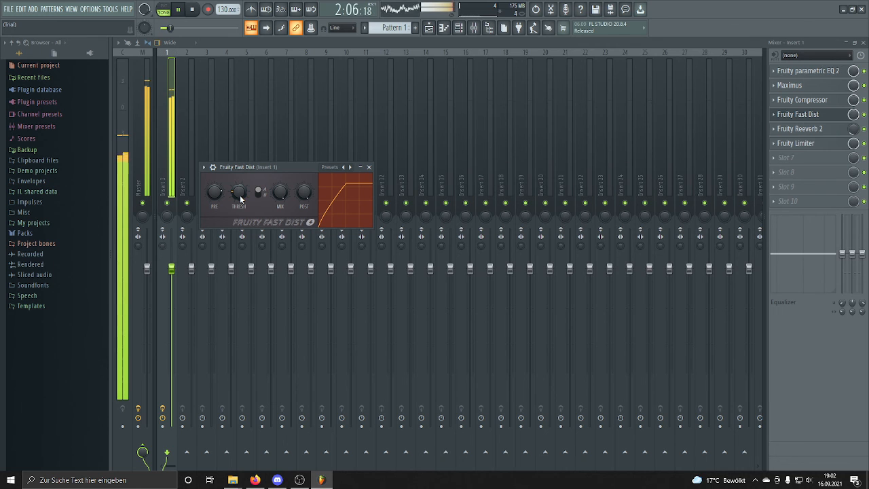
{"action": "left_click_drag", "start_coordinate": [240, 198], "coordinate": [240, 195]}
{"action": "key", "text": "space"}
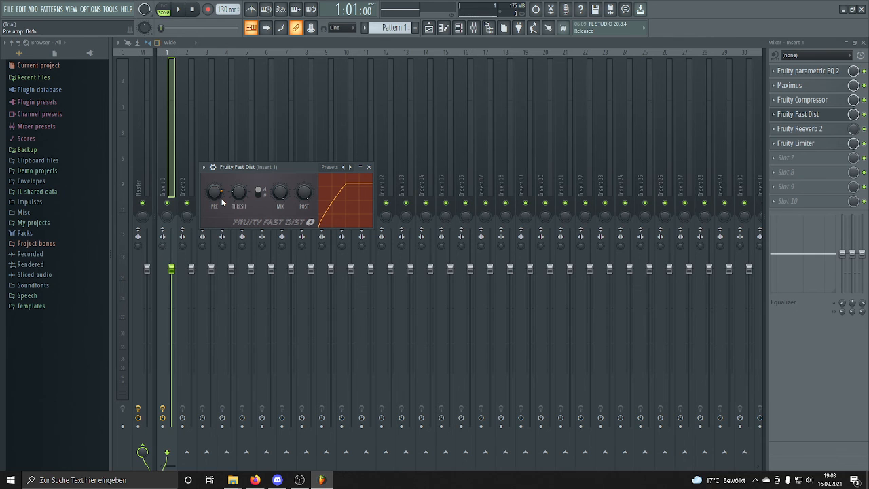
{"action": "left_click", "coordinate": [368, 166]}
{"action": "left_click", "coordinate": [844, 44]}
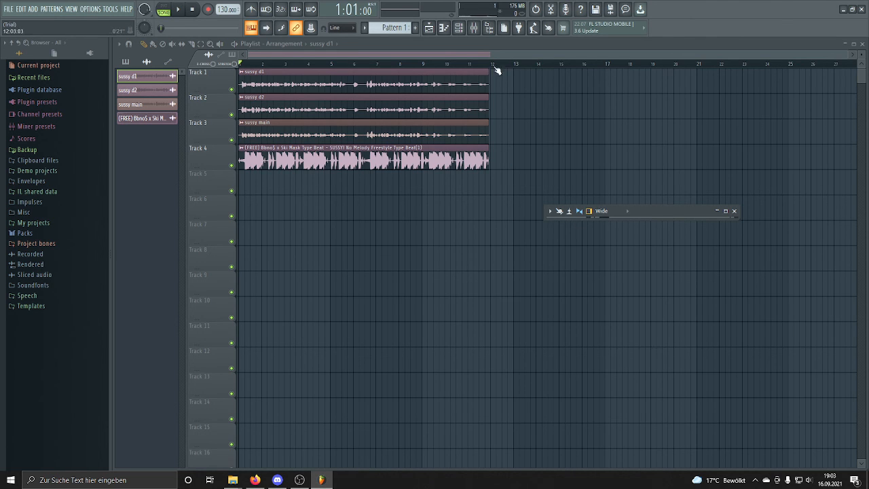
Step: Bring back the mixer, view the effects available for empty slot 7 on Insert 1, and switch to OBS
{"action": "left_click", "coordinate": [479, 28]}
{"action": "left_click", "coordinate": [479, 28]}
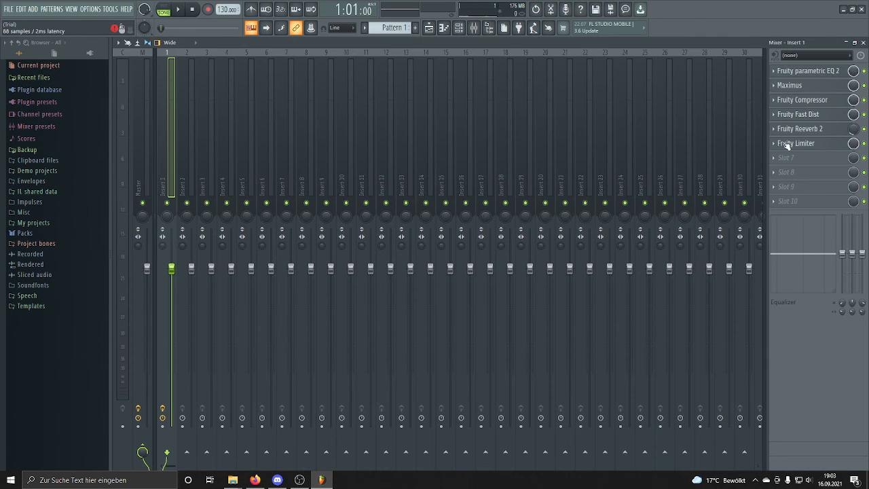
{"action": "left_click", "coordinate": [785, 158]}
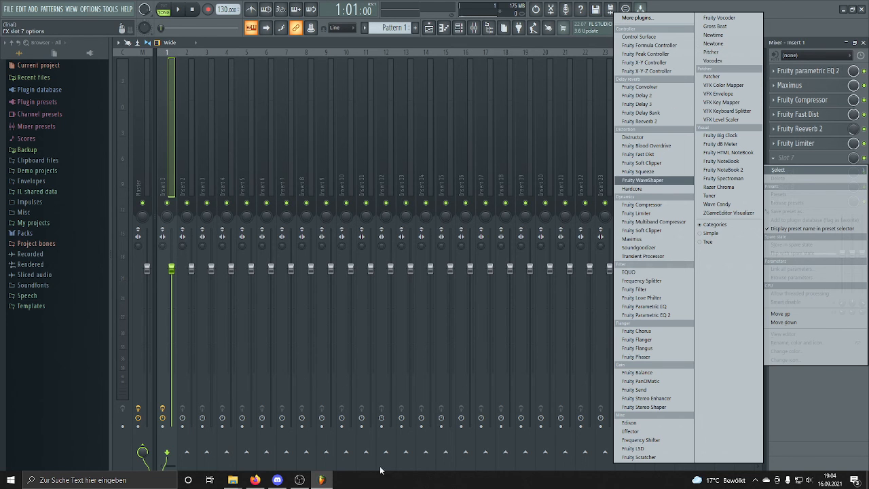
{"action": "left_click", "coordinate": [299, 480]}
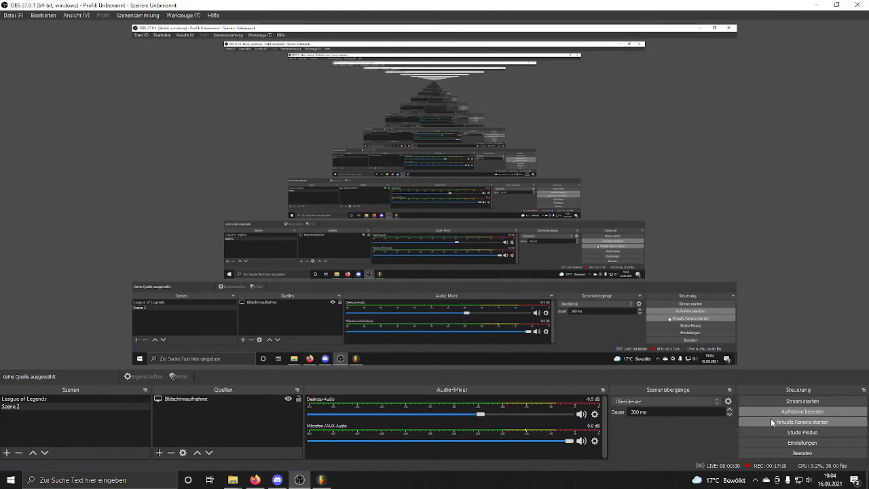